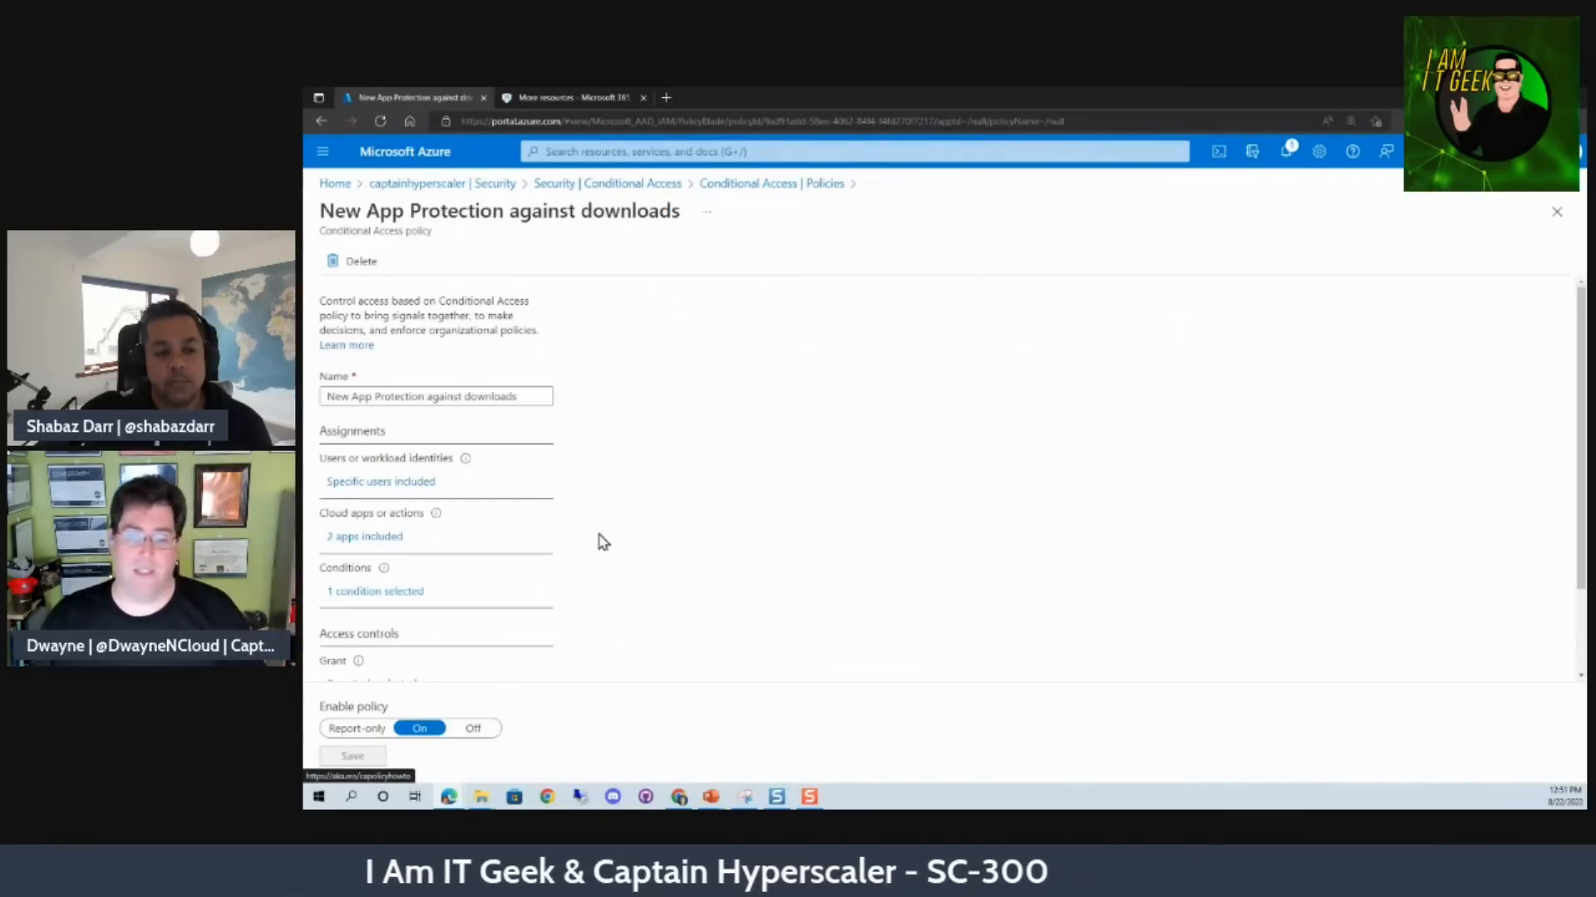
- Review the Conditional Access App Control options in the policy's session controls and keep Monitor only (Preview)
scroll(413, 637, down, 2)
click(368, 638)
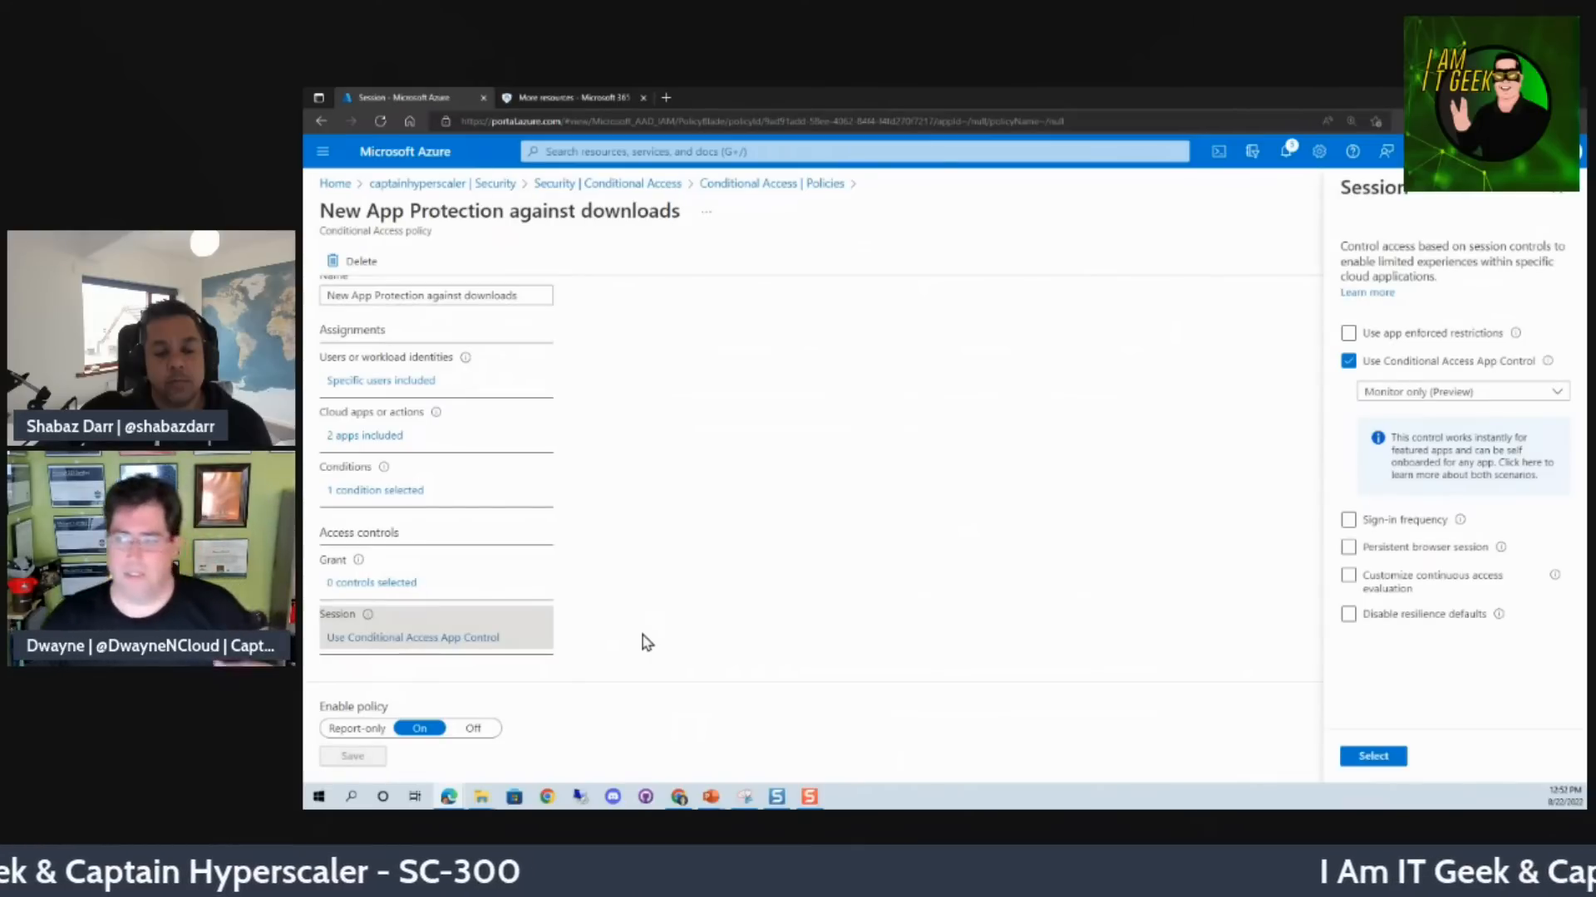
click(1424, 392)
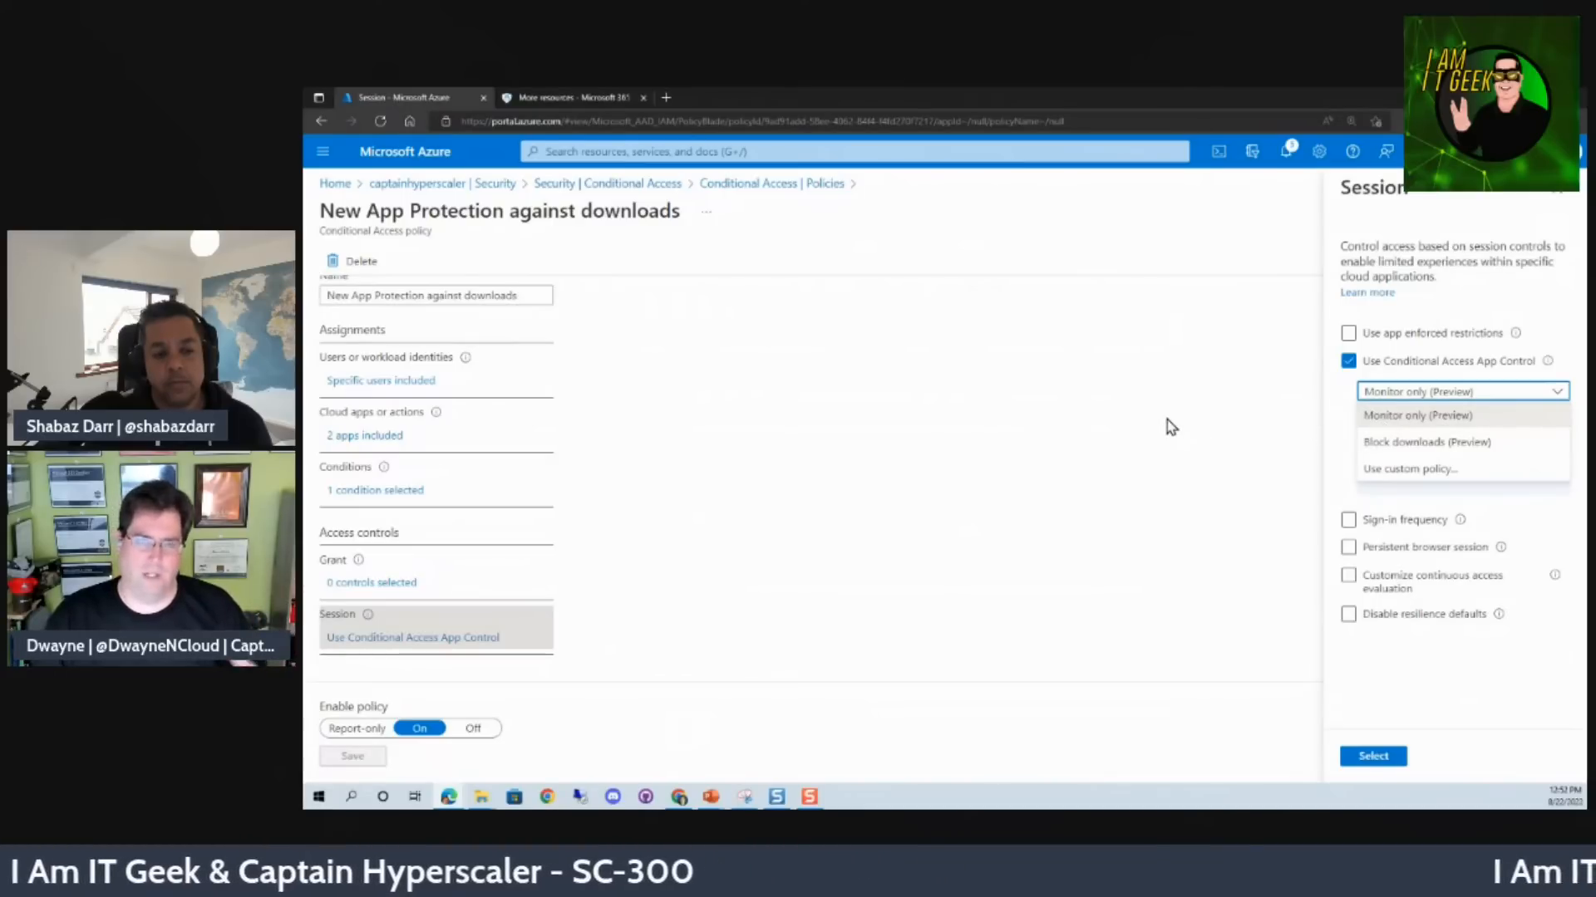
click(1454, 416)
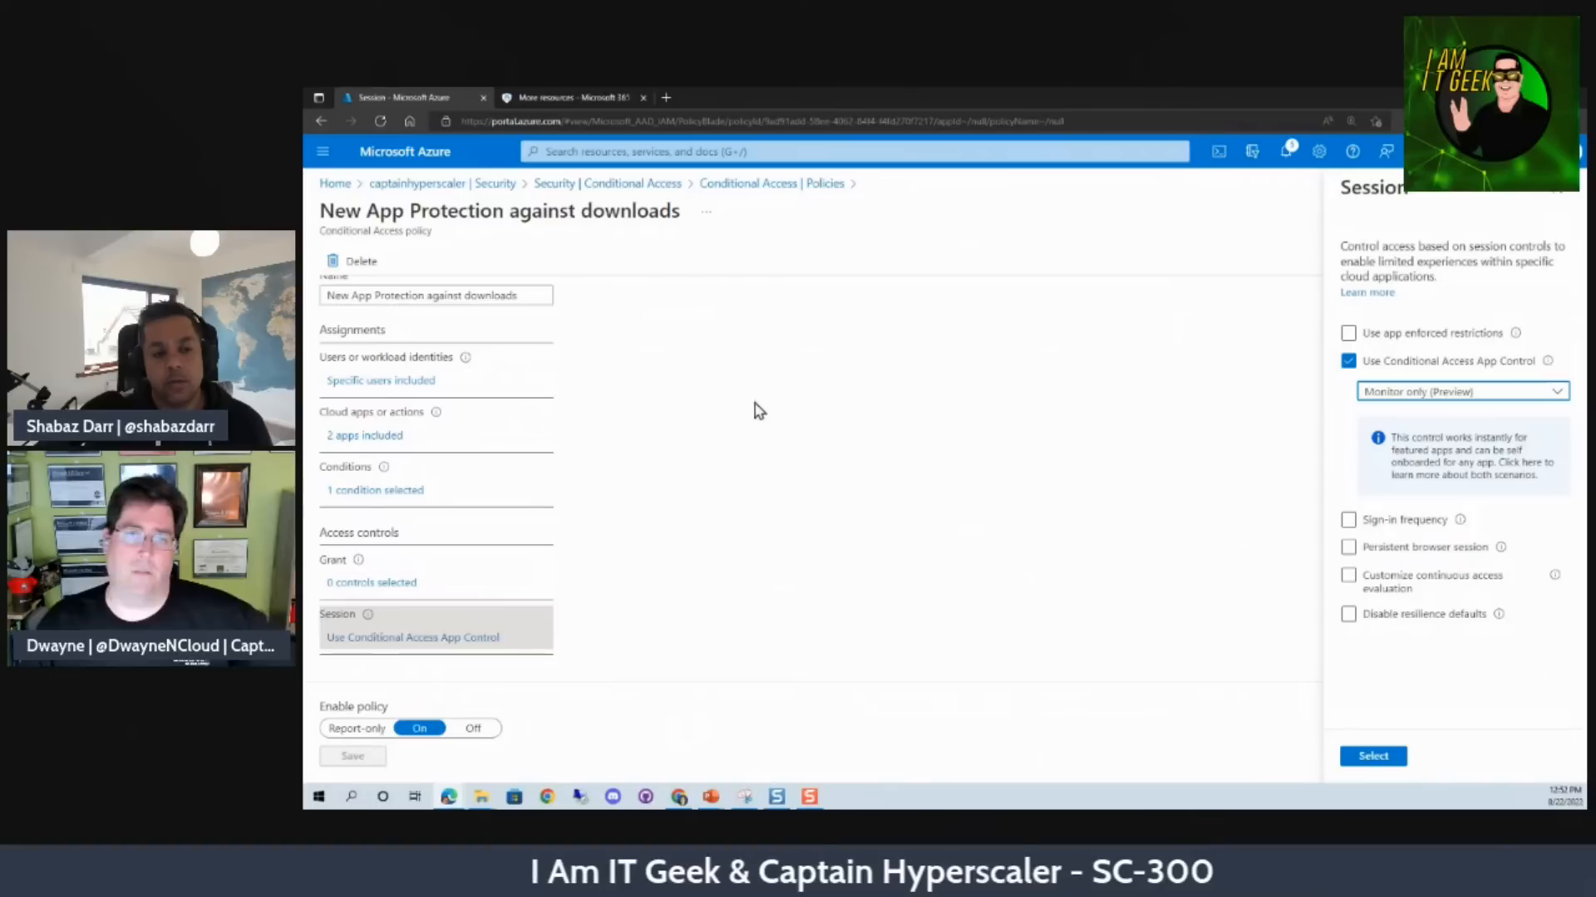
- Switch to Microsoft 365 Defender, open Microsoft Defender for Cloud Apps from More resources, and view its policies and policy templates
click(550, 100)
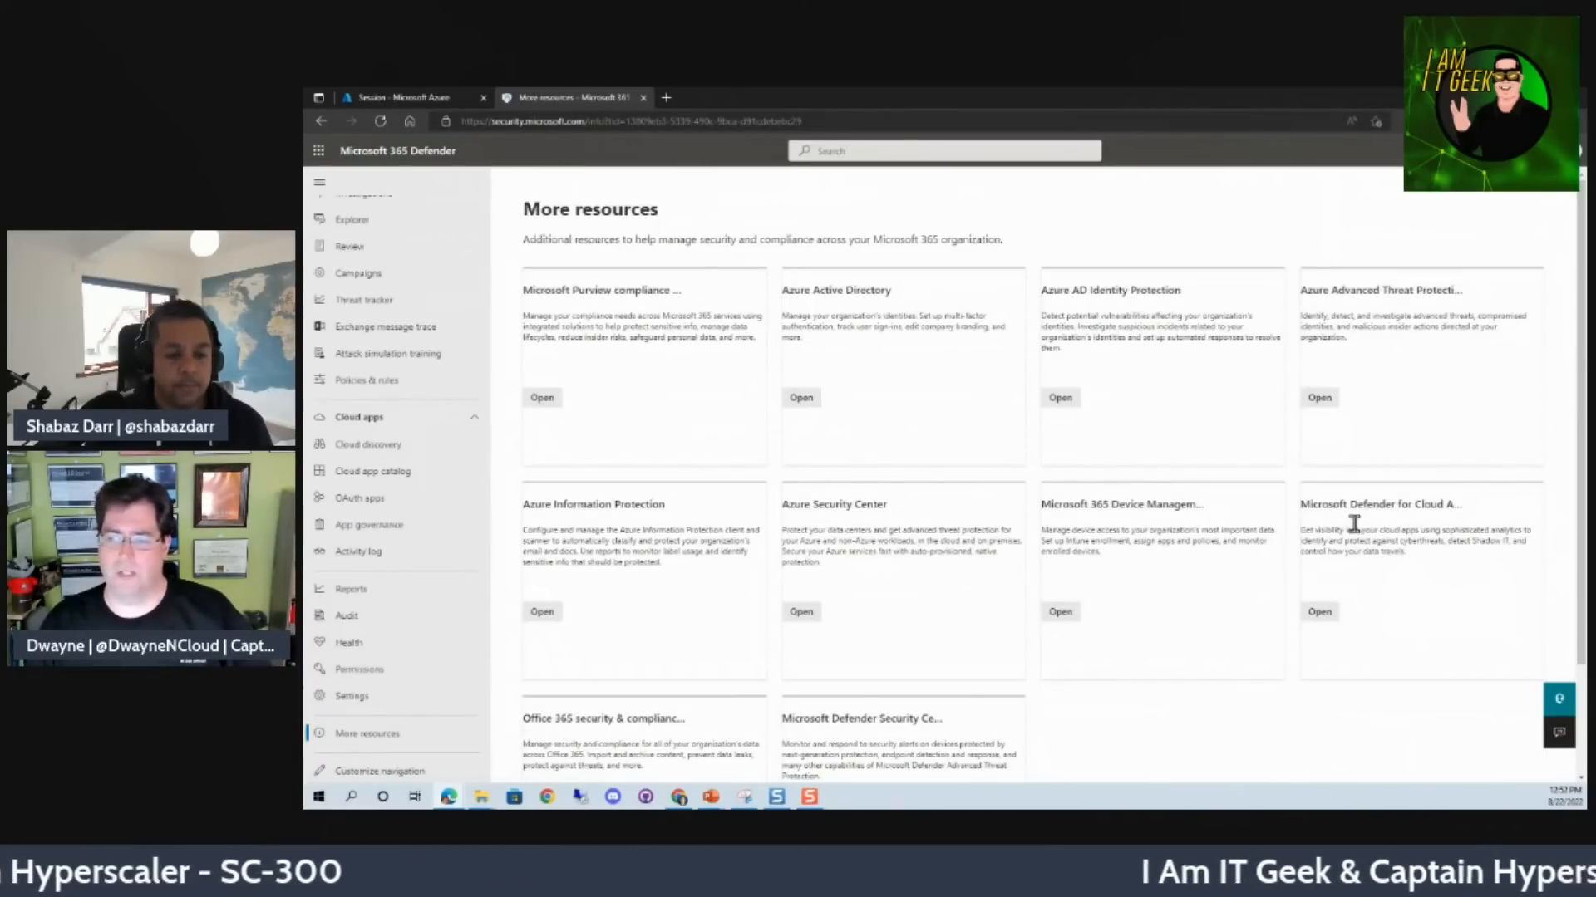
click(1319, 612)
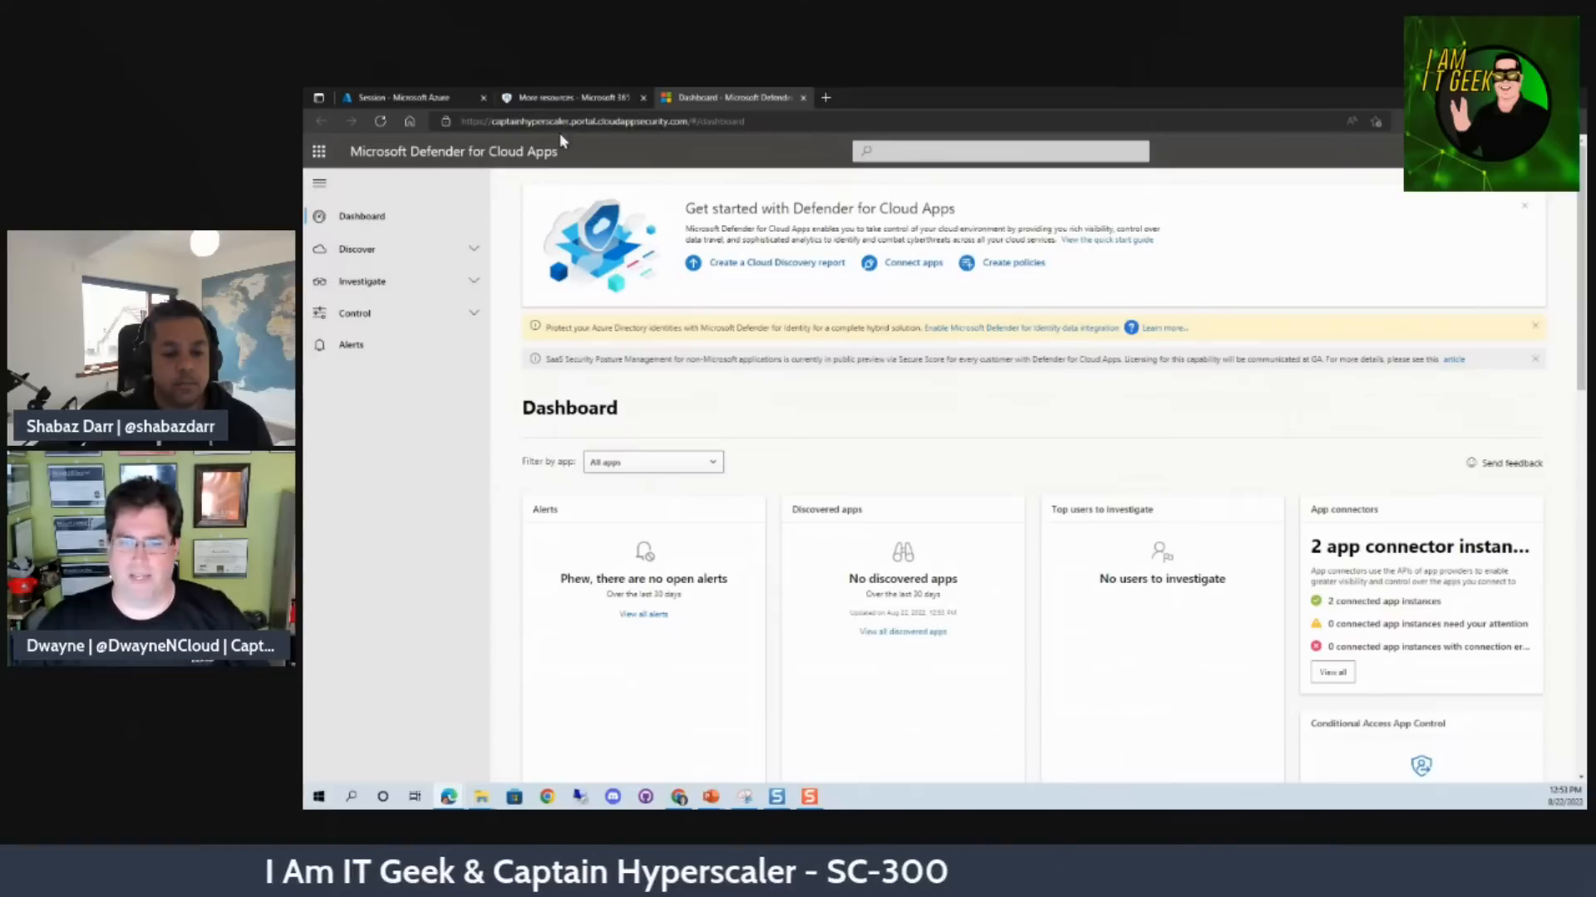
click(432, 309)
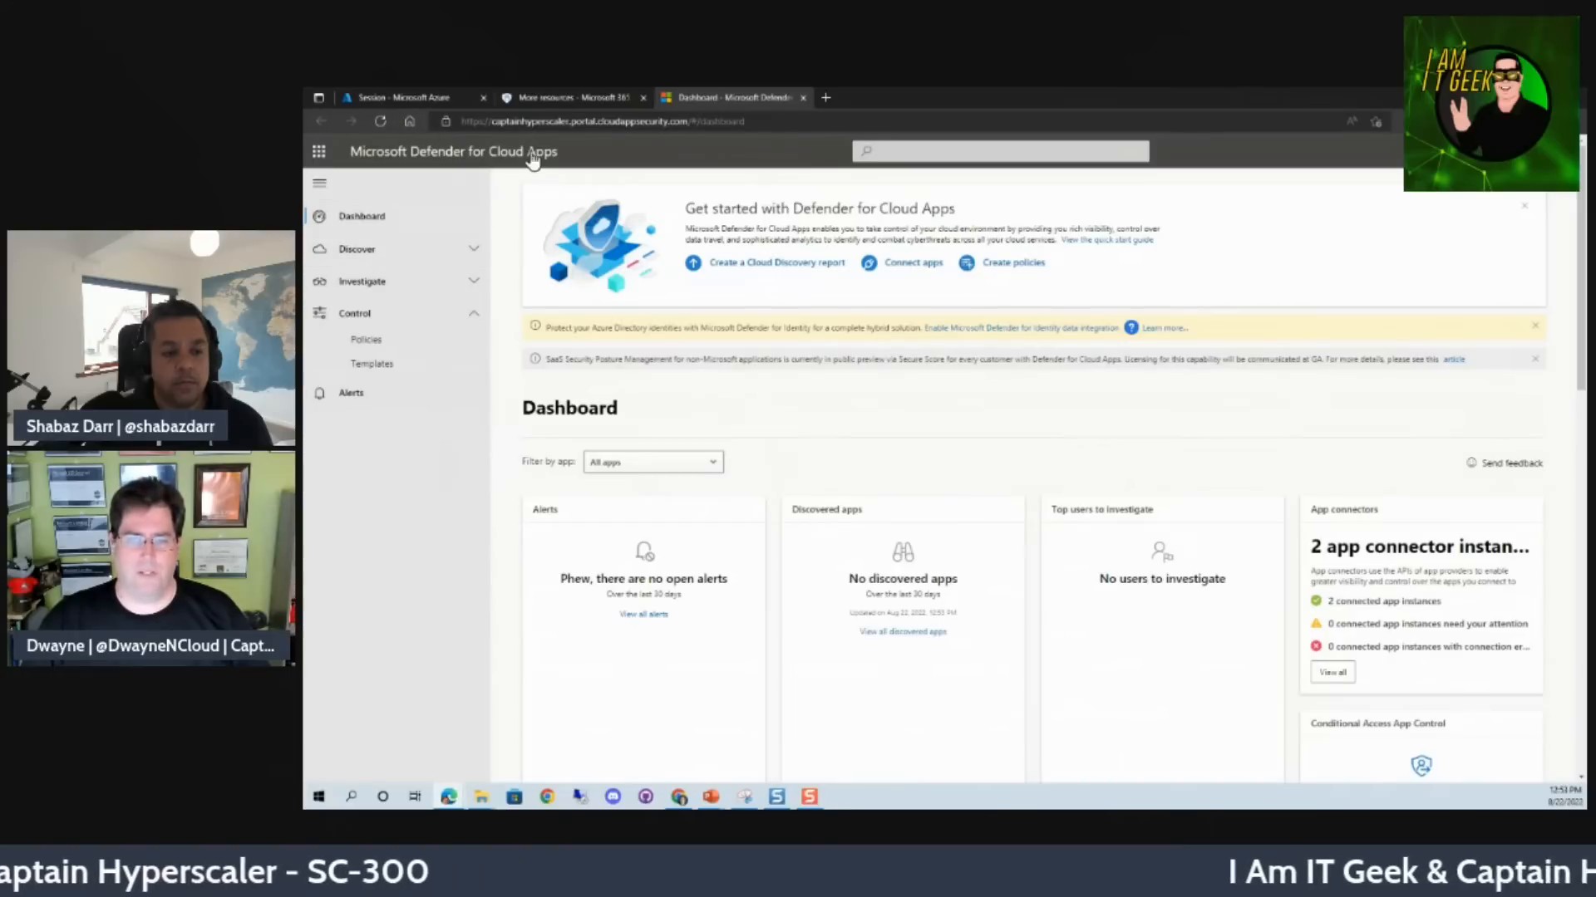
click(379, 342)
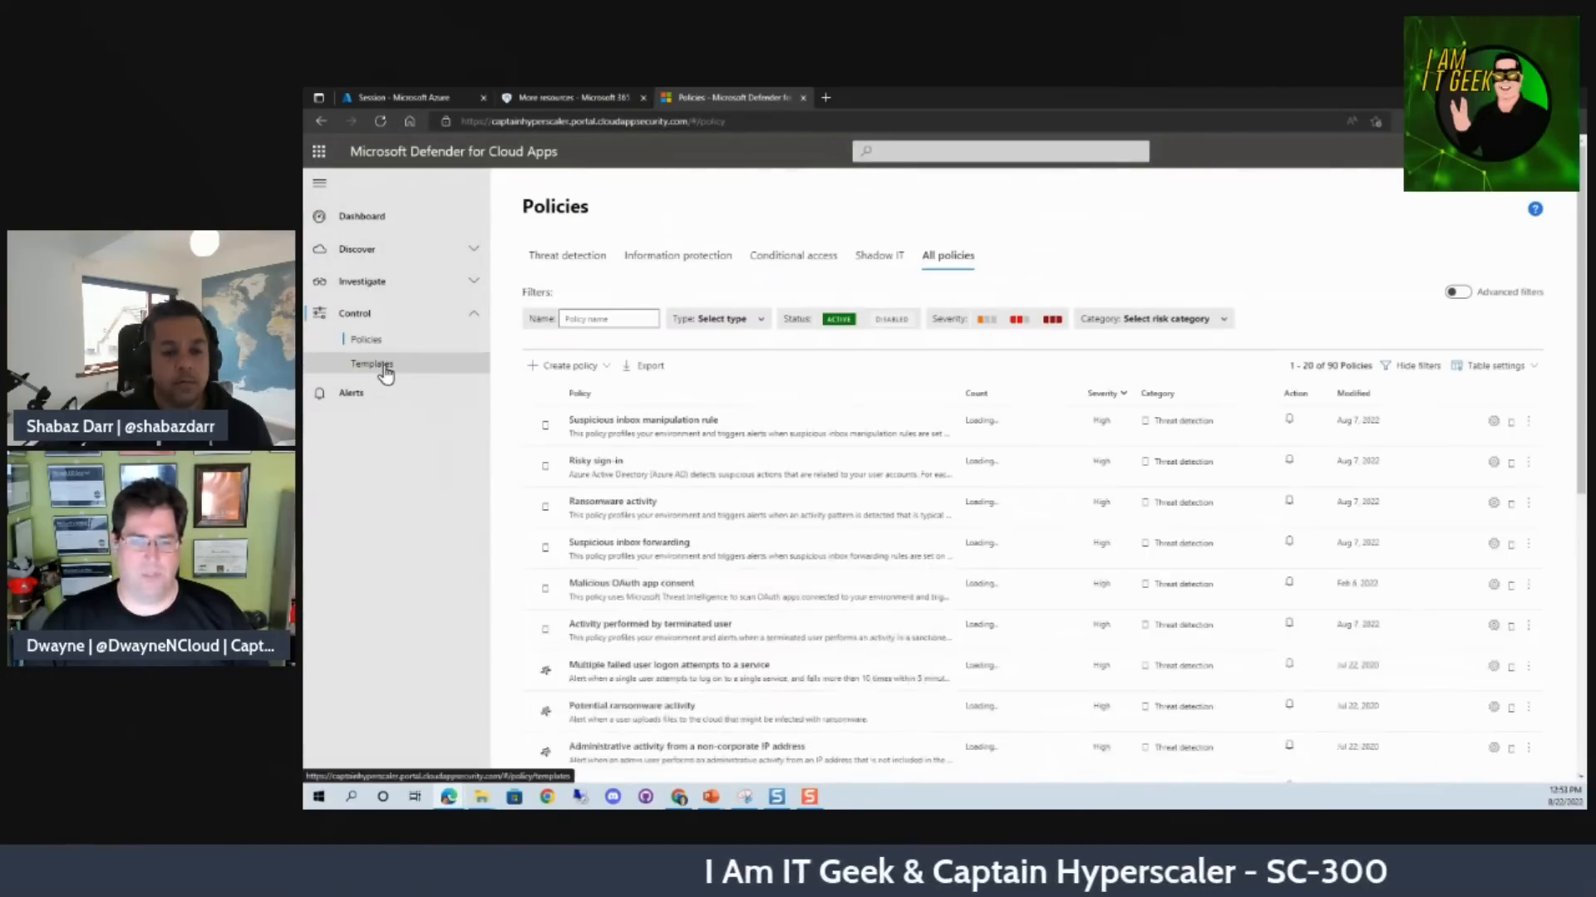
click(385, 366)
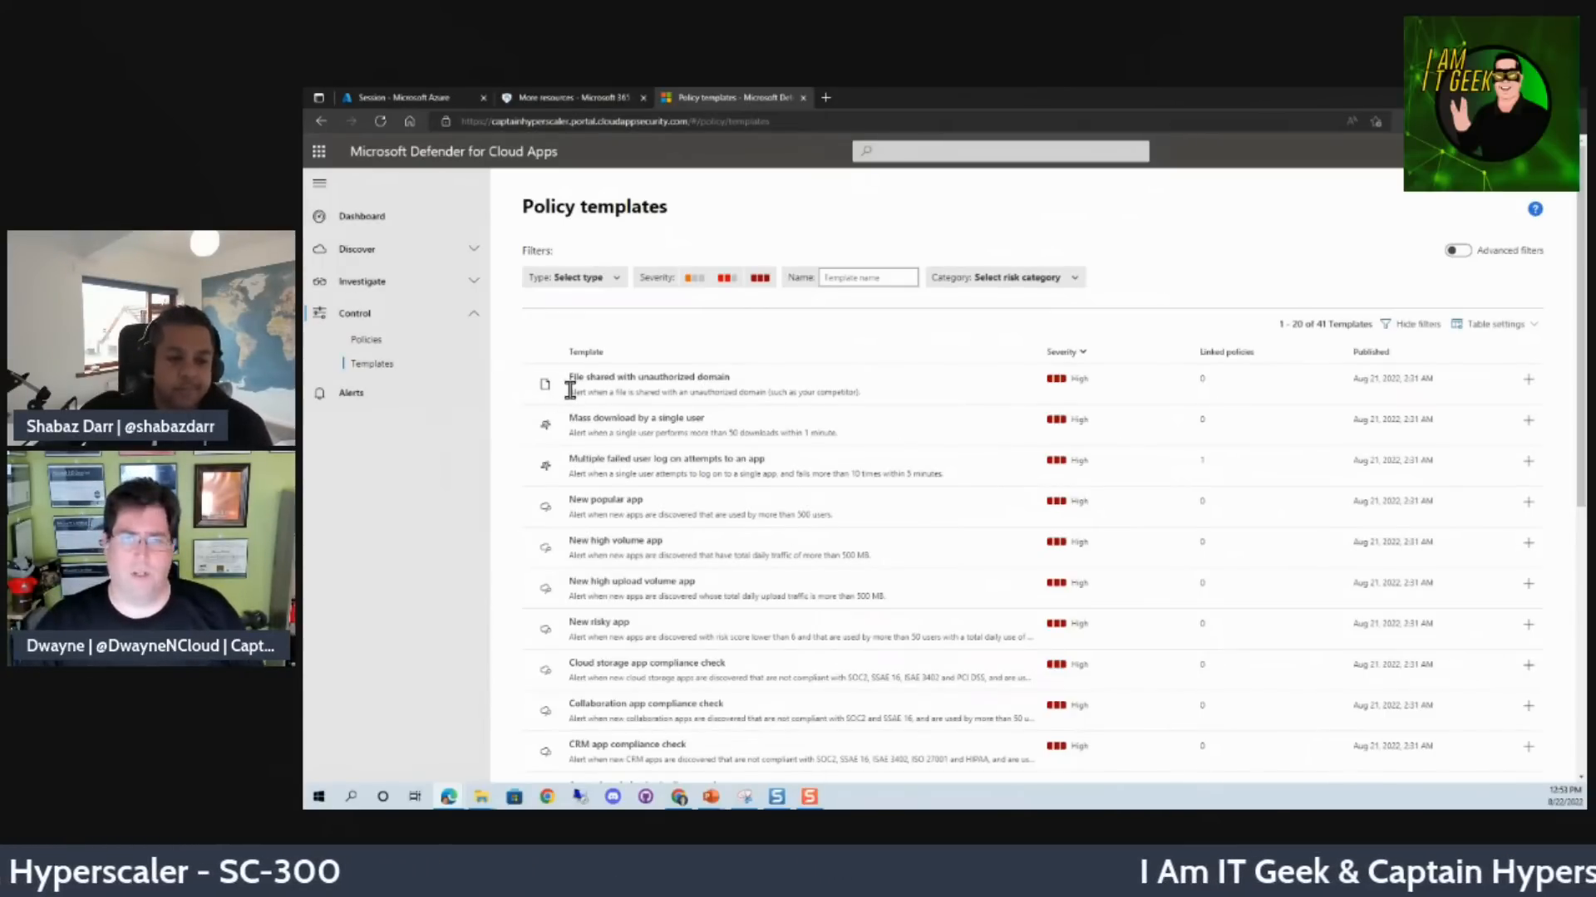
- Start a new OAuth app policy named "demo policy for OAuth" and look through the available policy categories
click(355, 339)
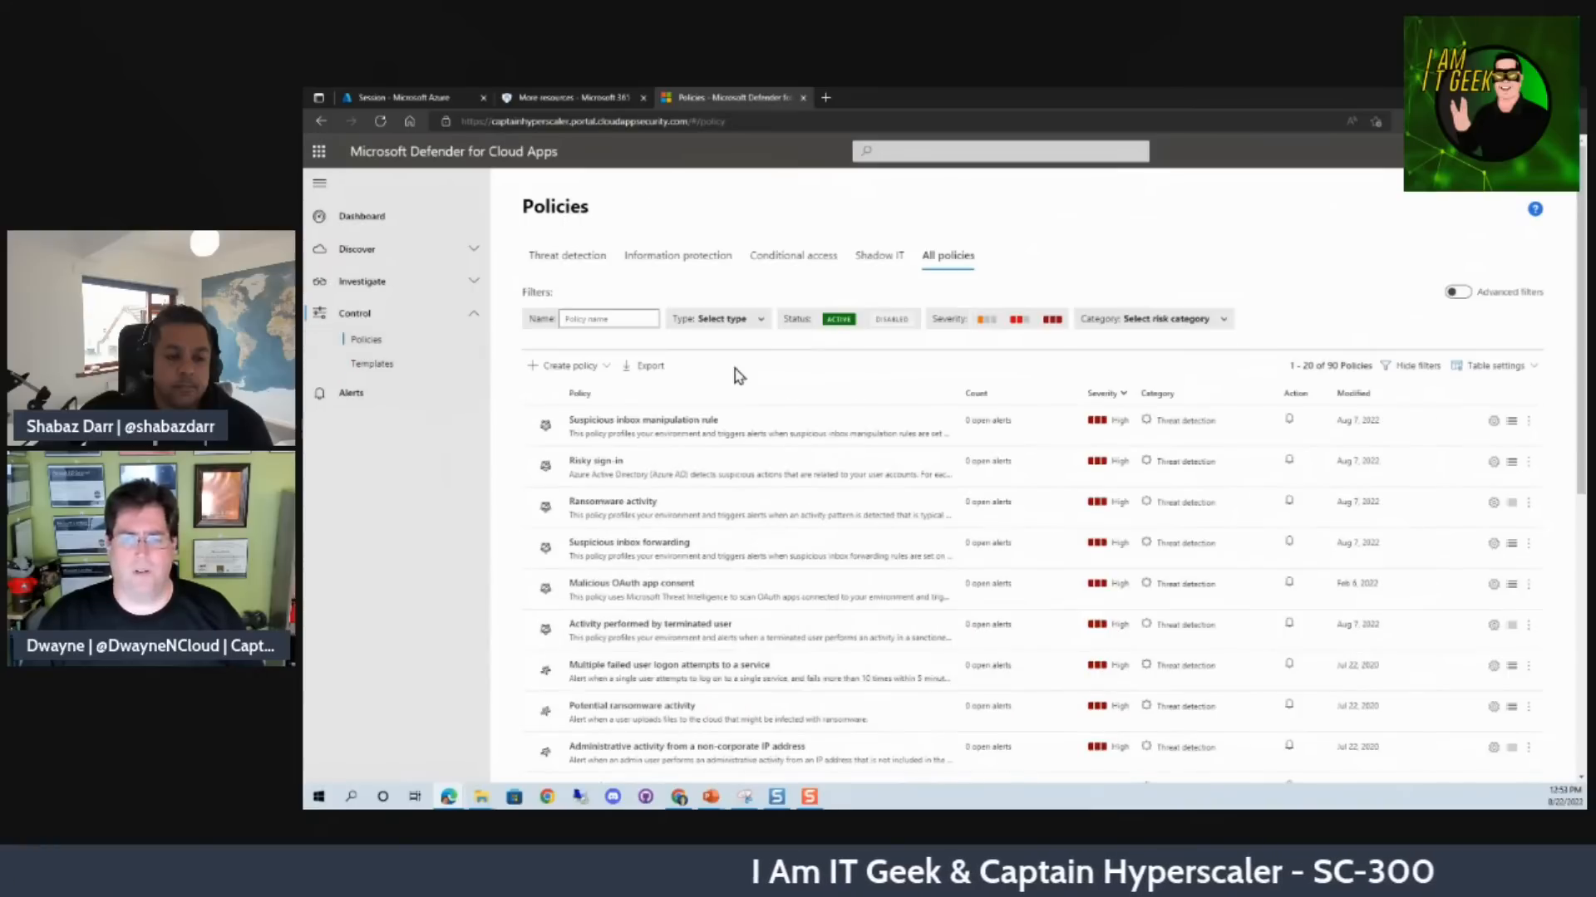
click(603, 366)
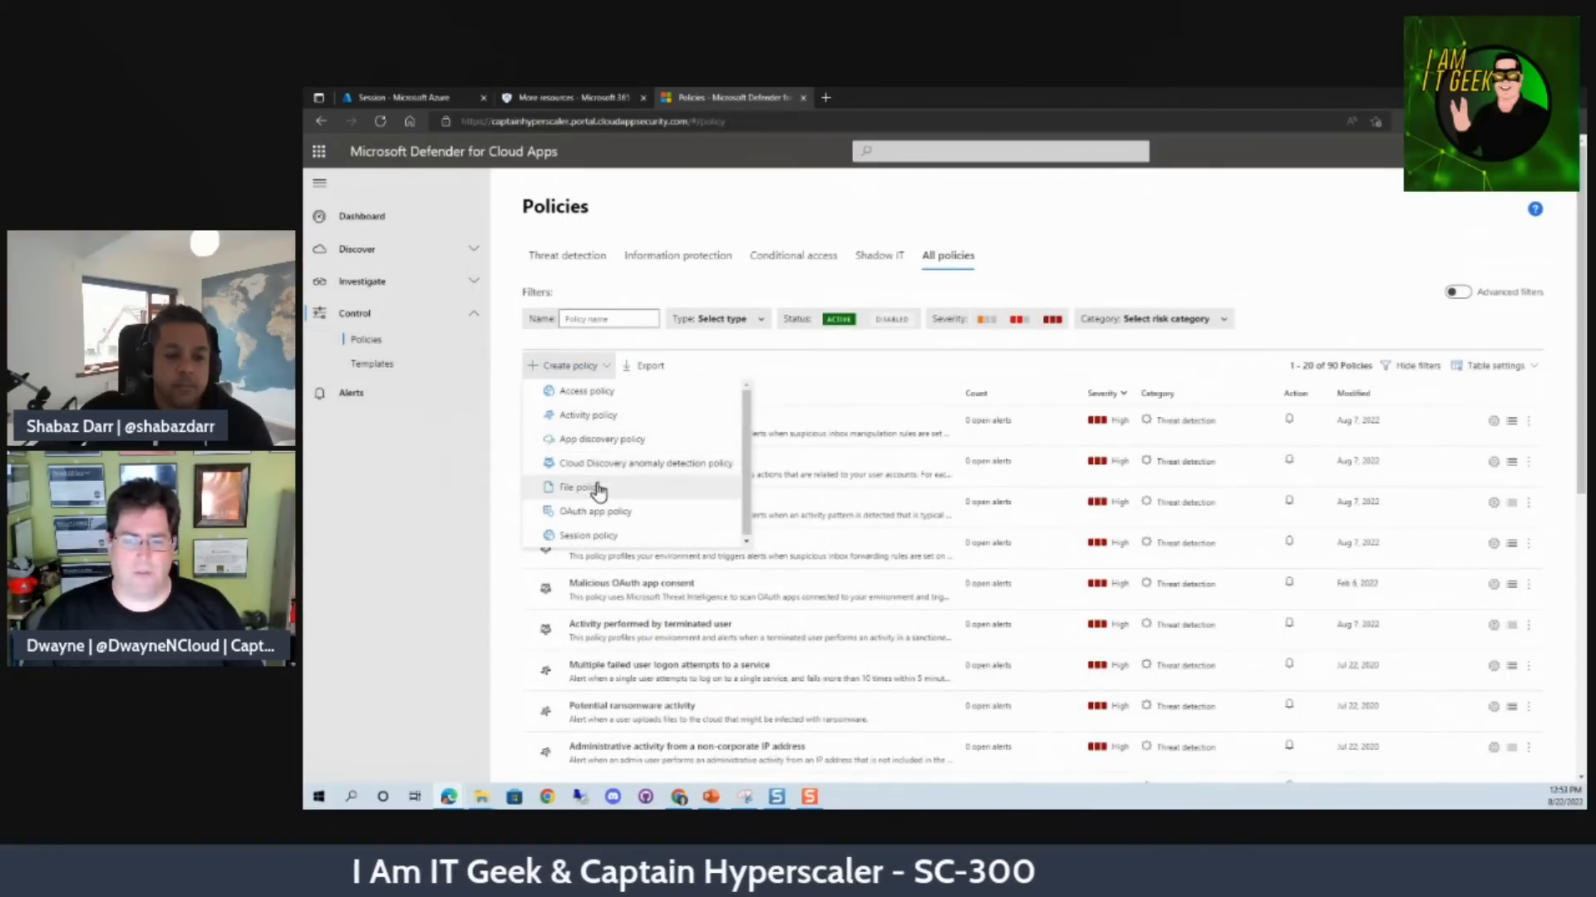
click(595, 516)
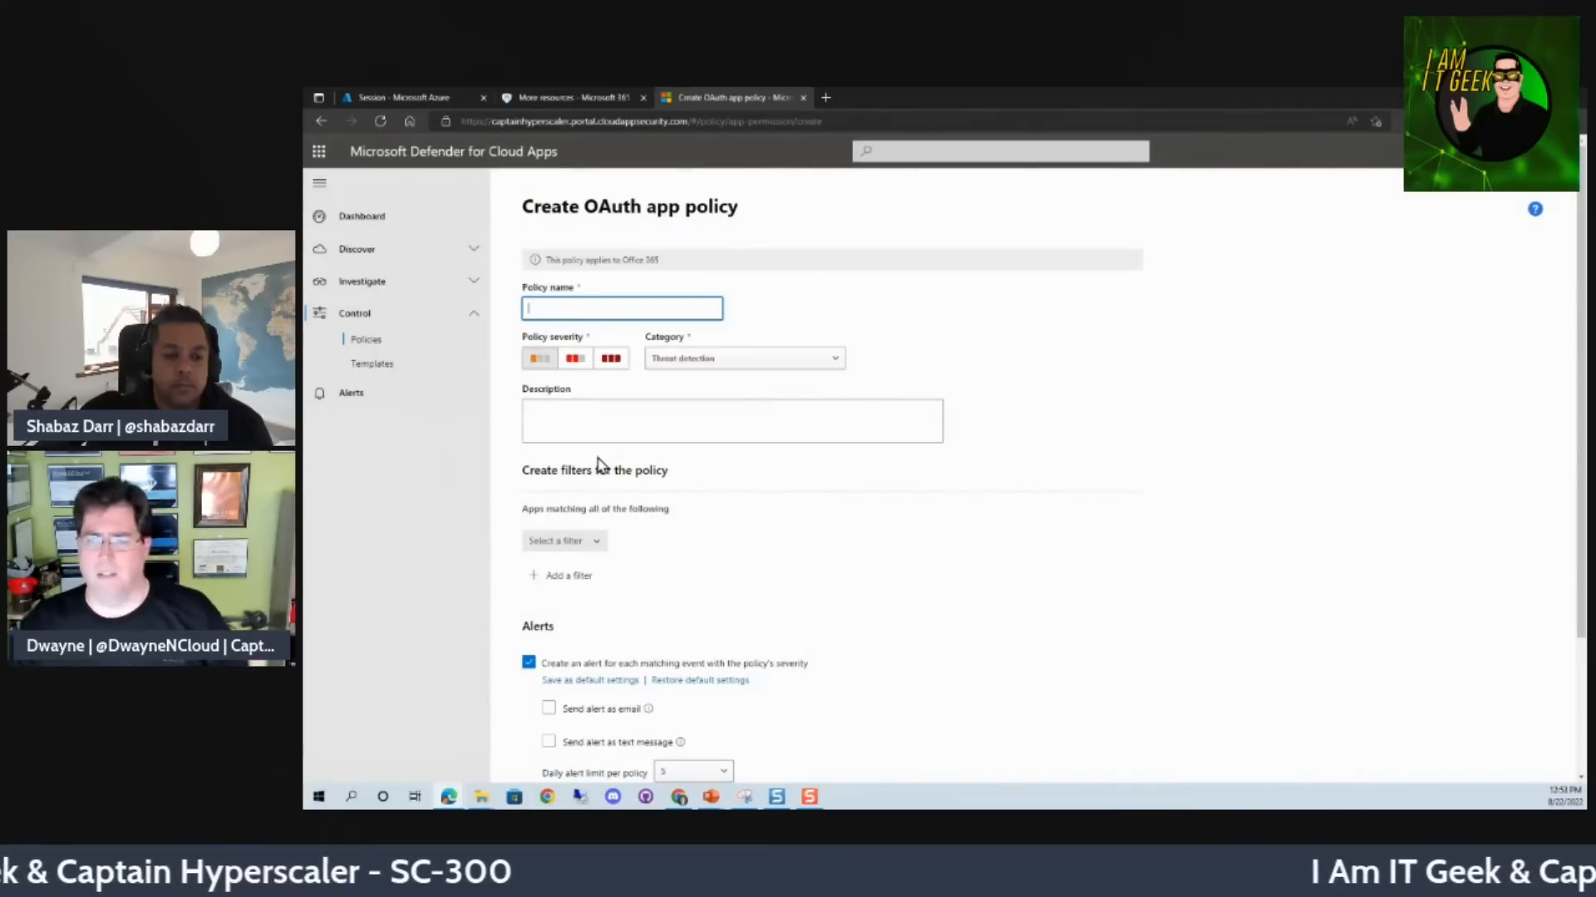
text(demo policy for OAuth)
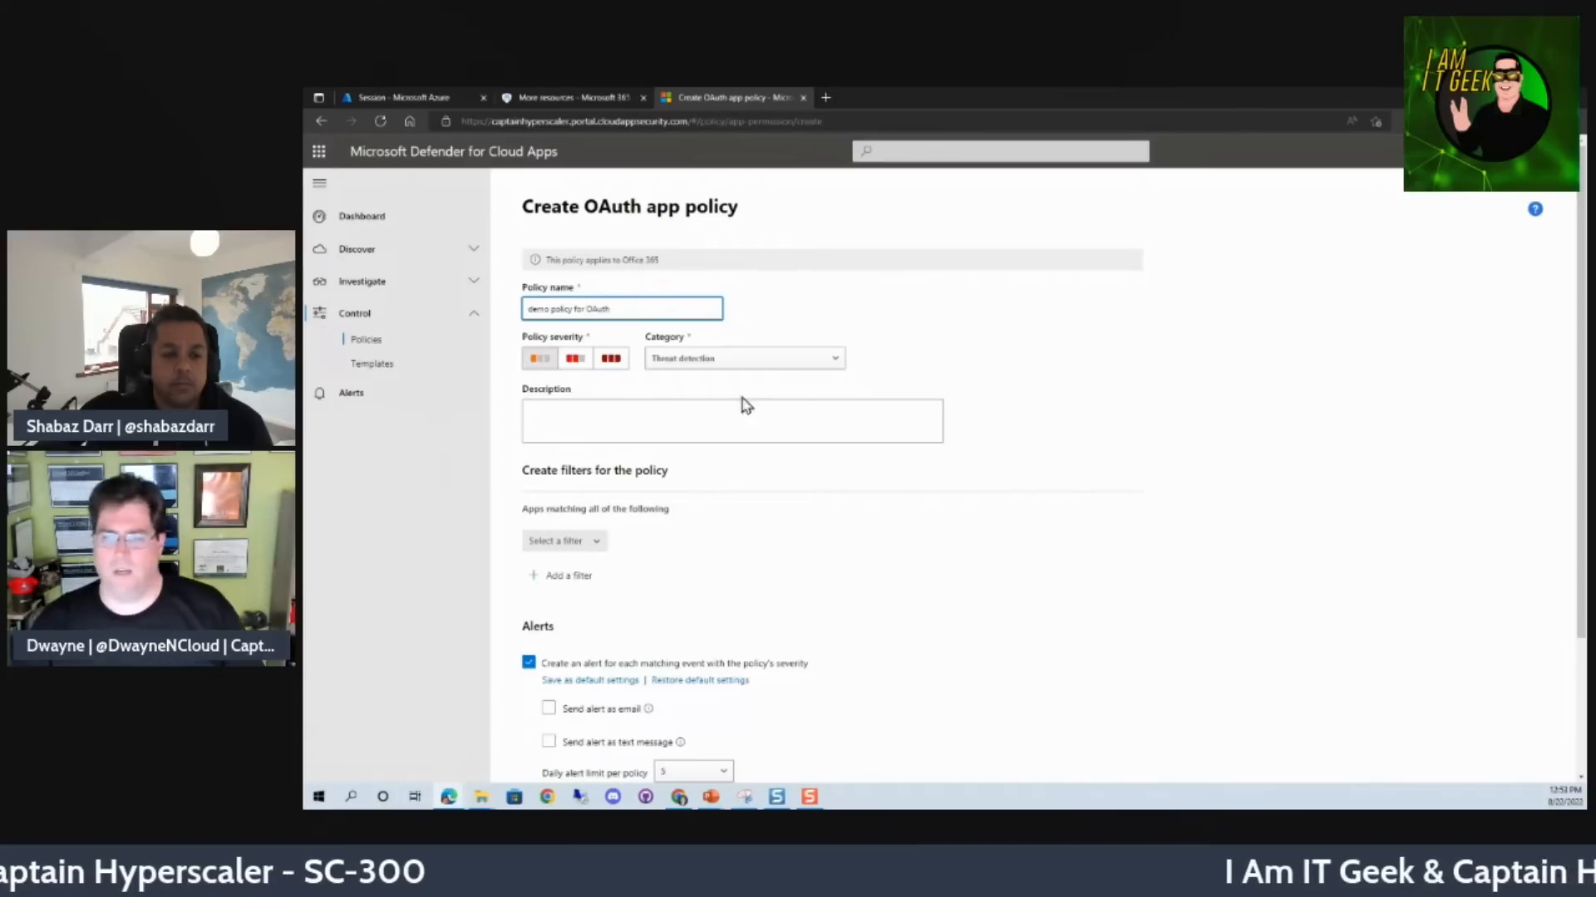
click(749, 362)
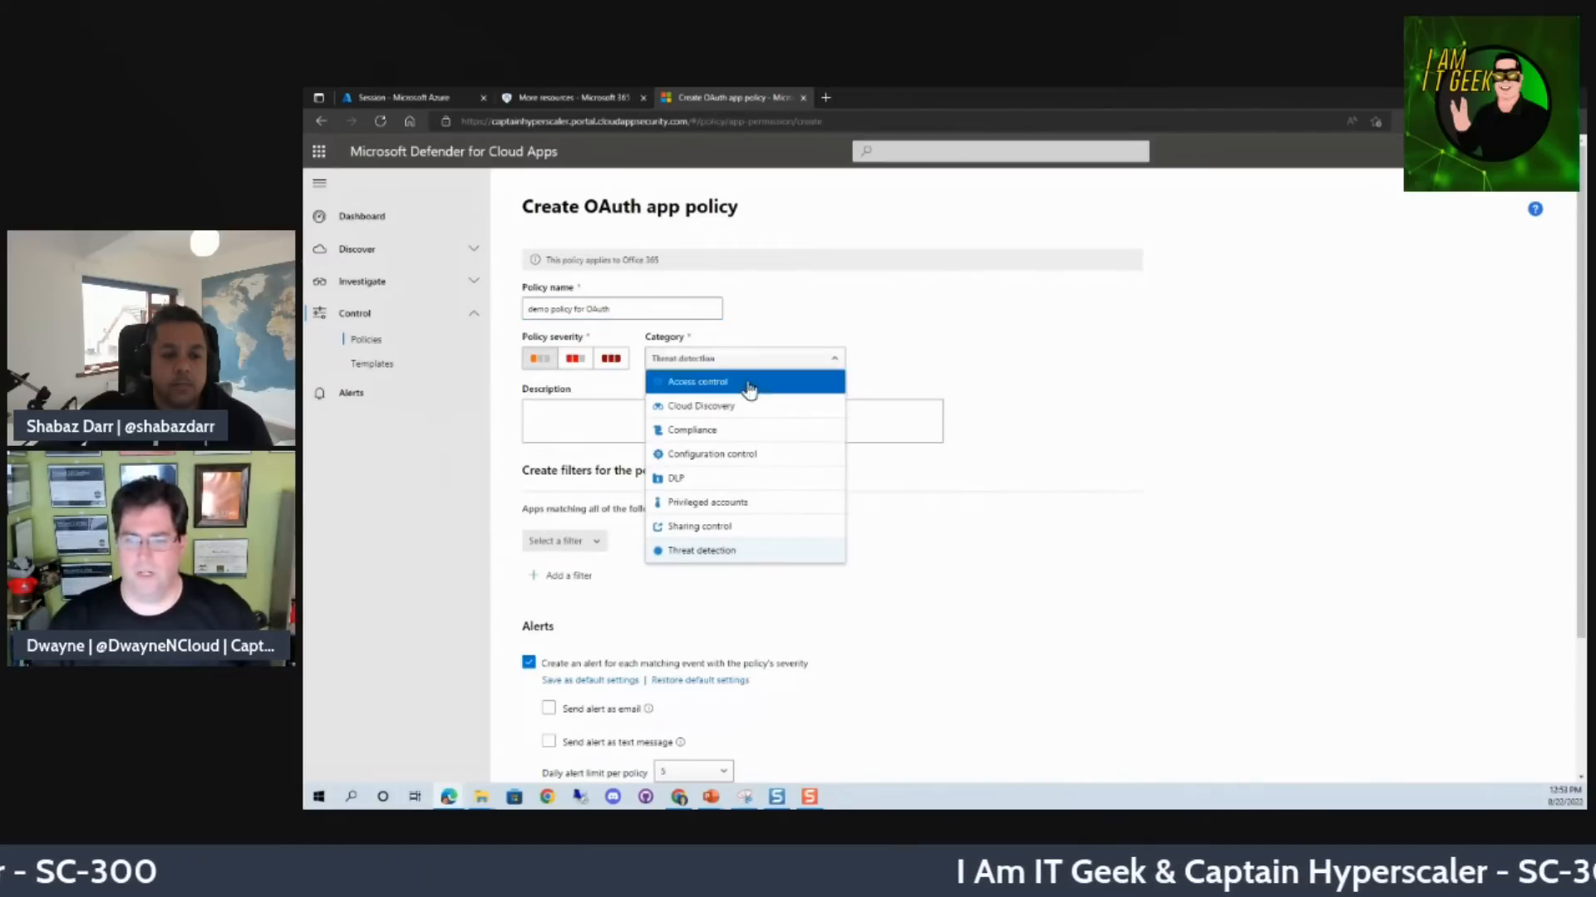
click(857, 559)
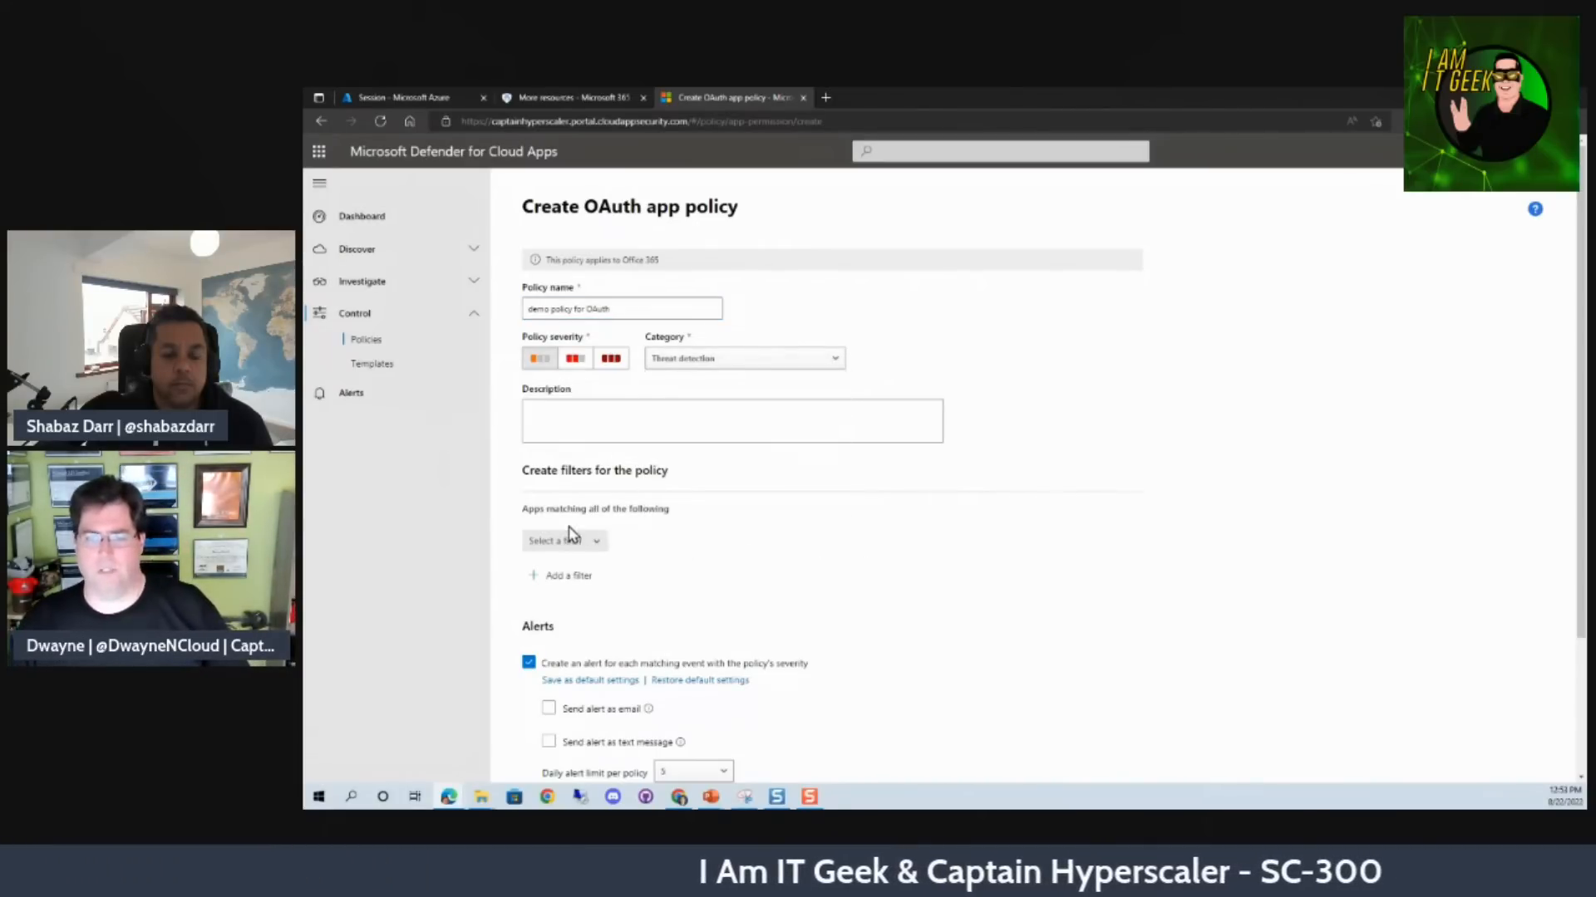
click(584, 420)
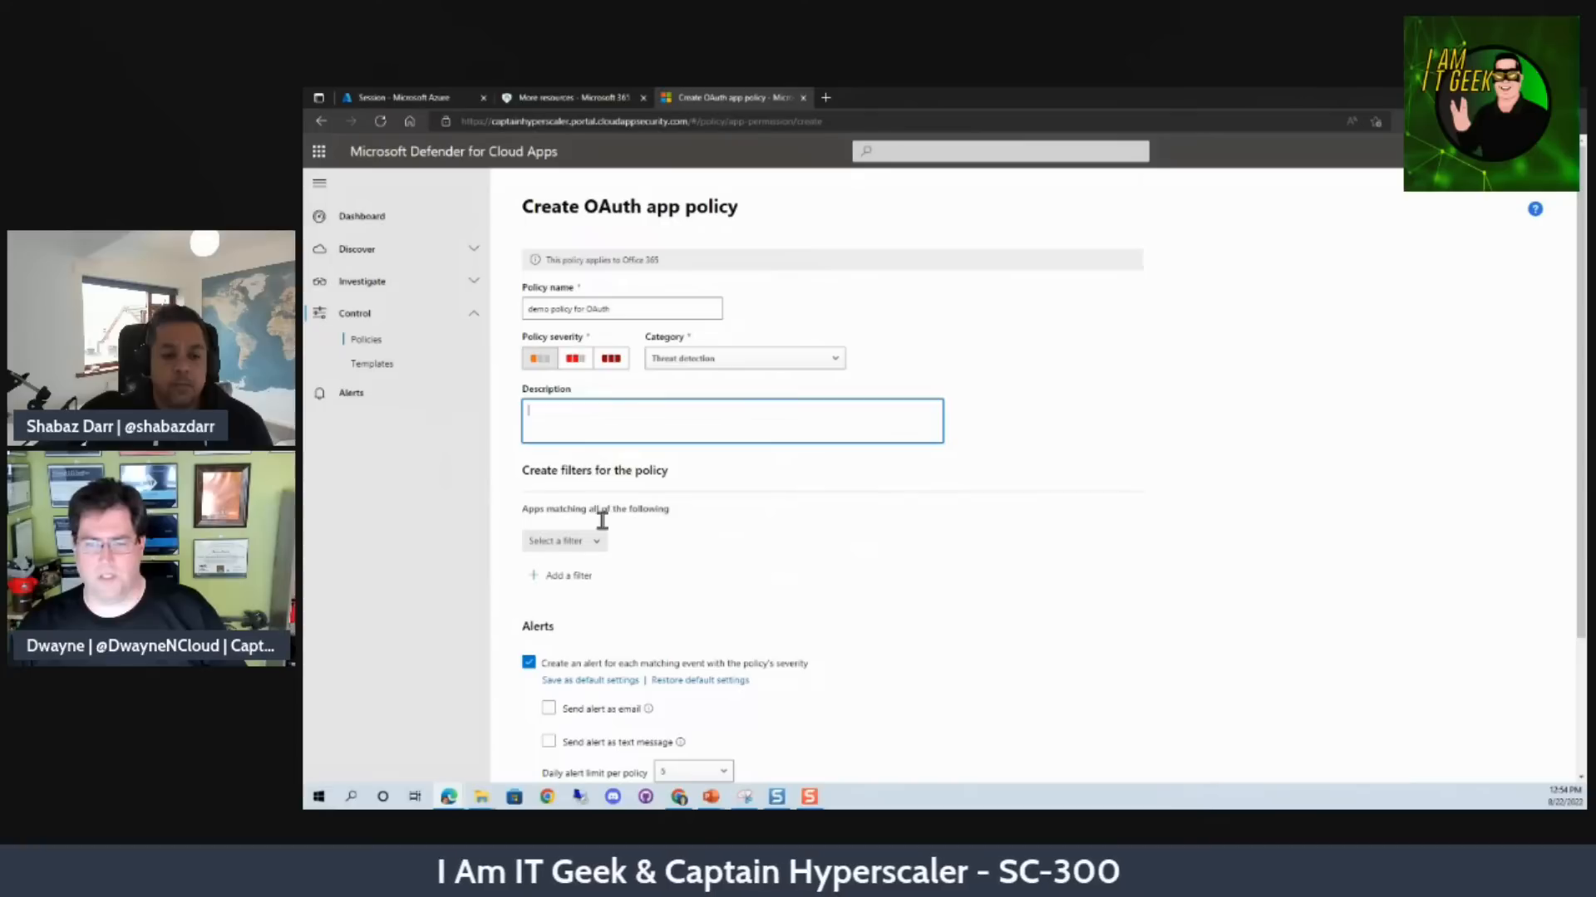
- Add a User filter to the OAuth app policy and look through its sub-filters
click(587, 541)
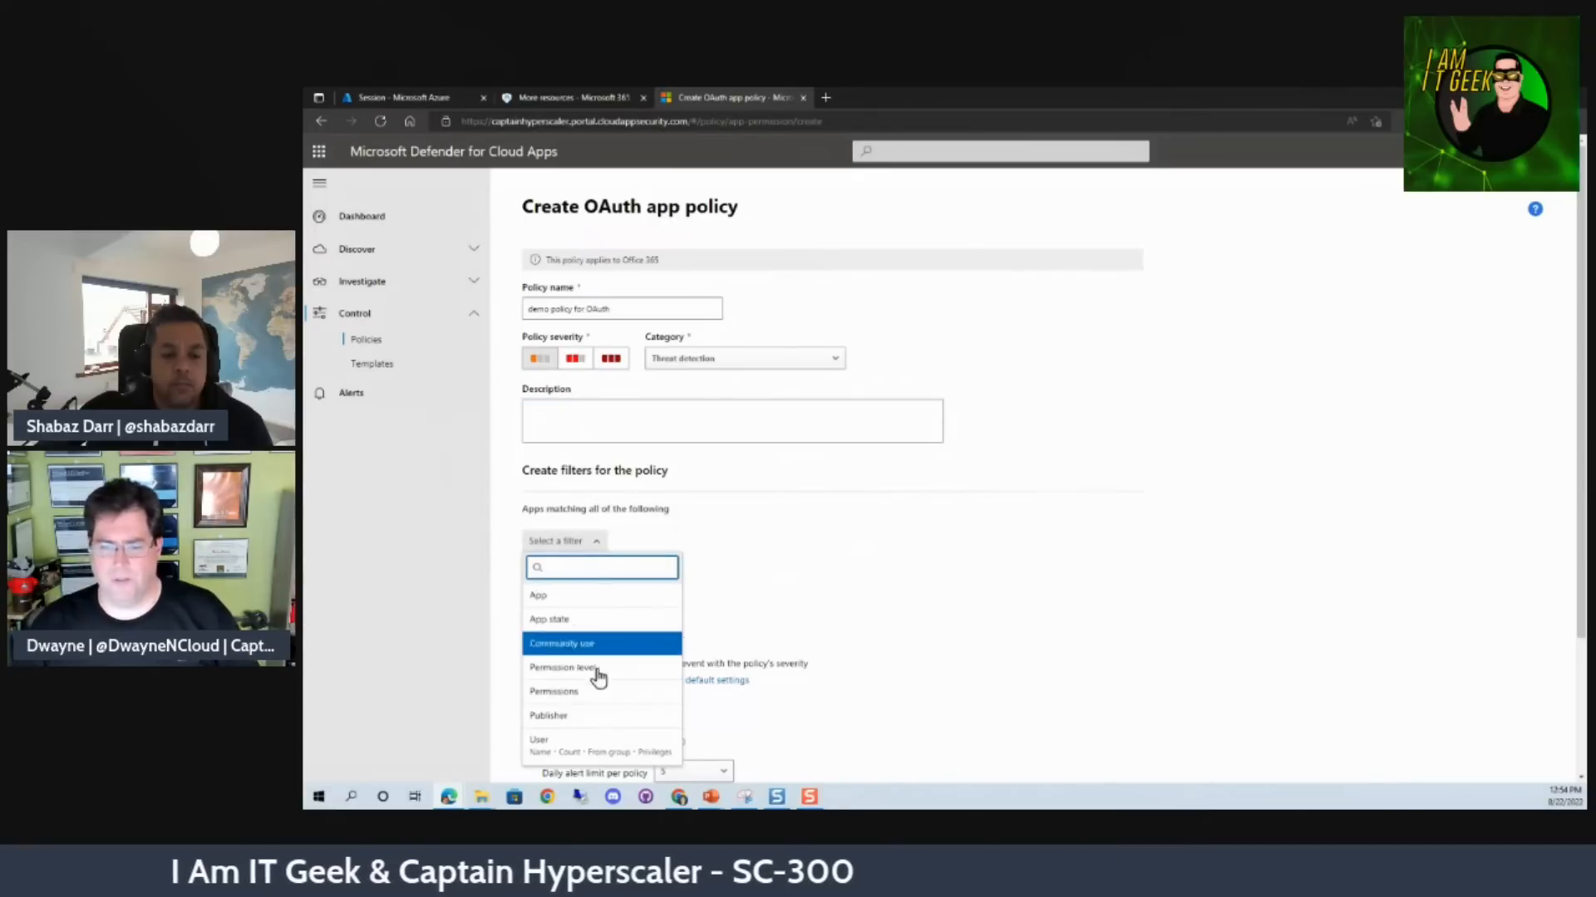
scroll(611, 694, down, 2)
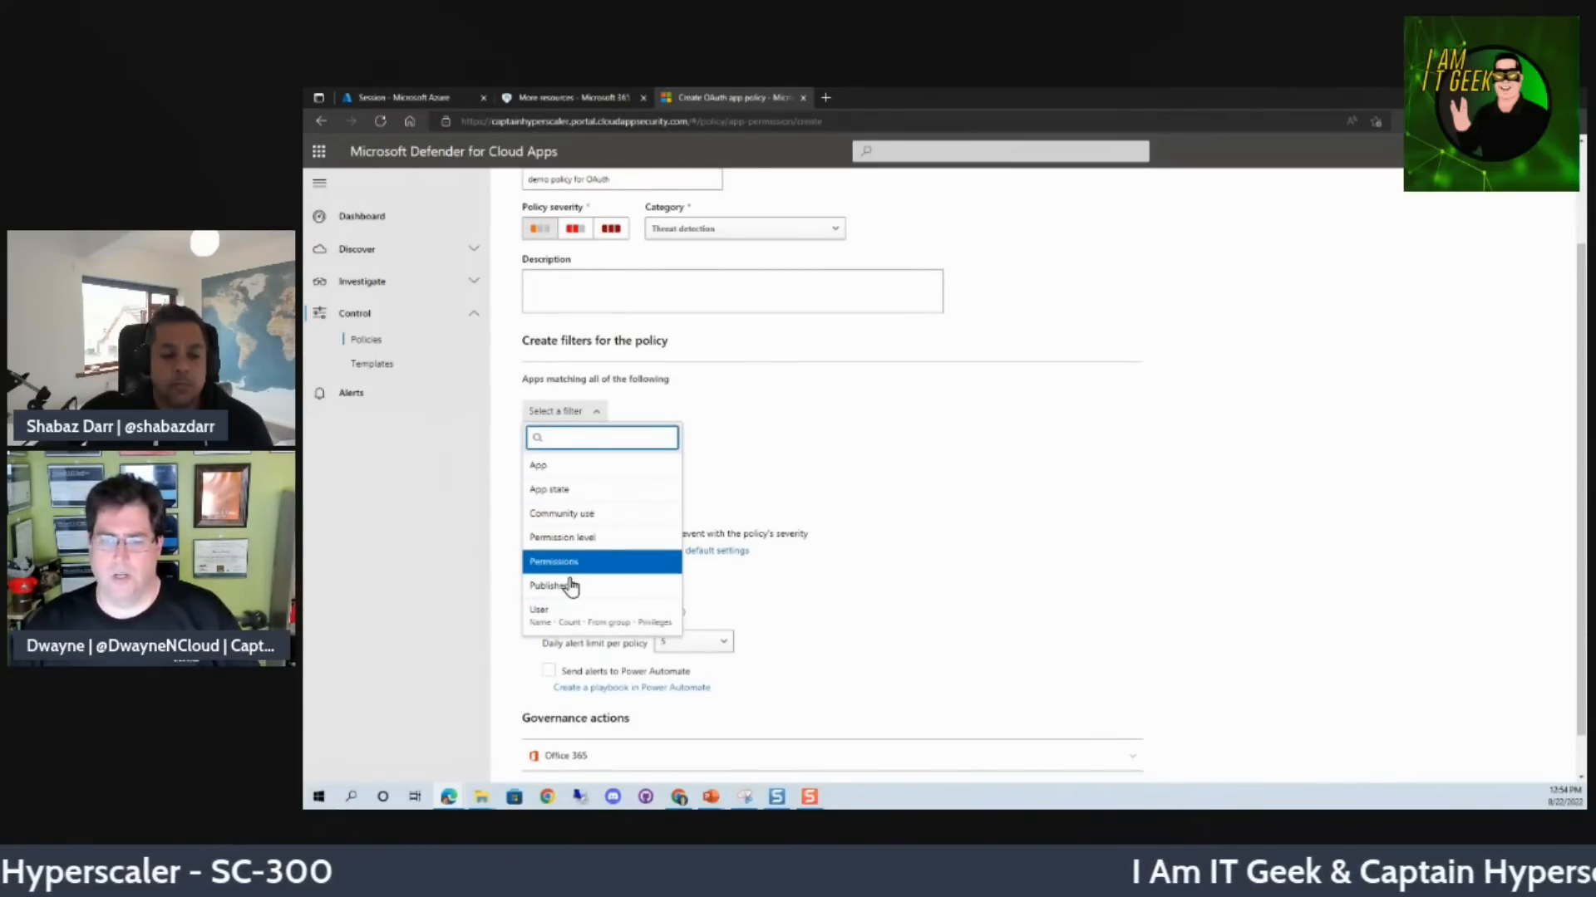
click(602, 625)
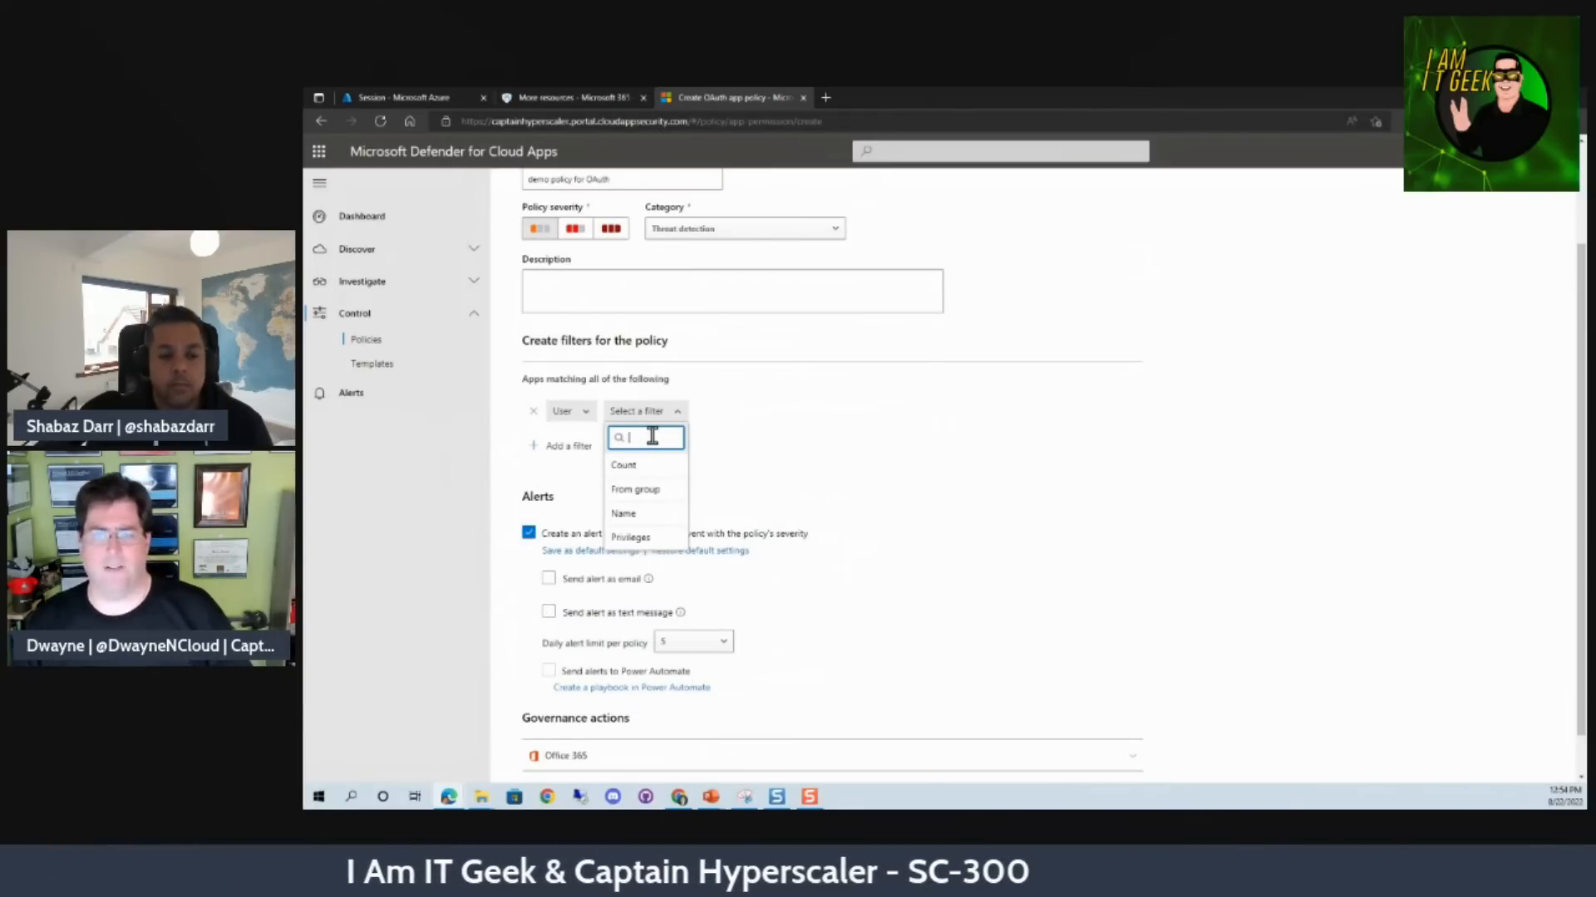
text(u)
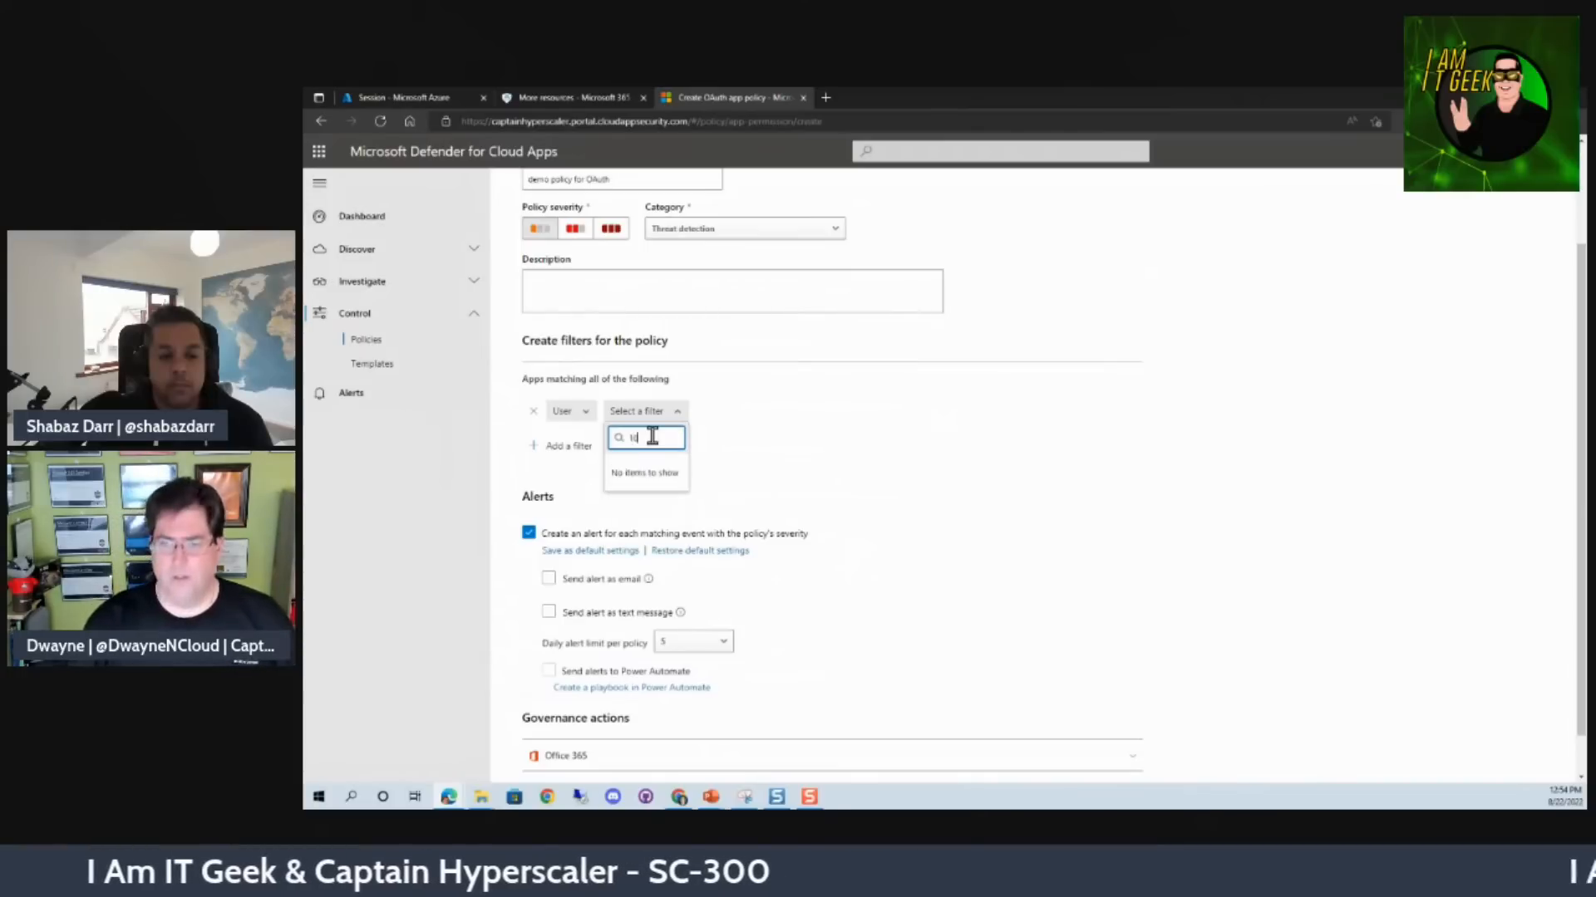
click(709, 477)
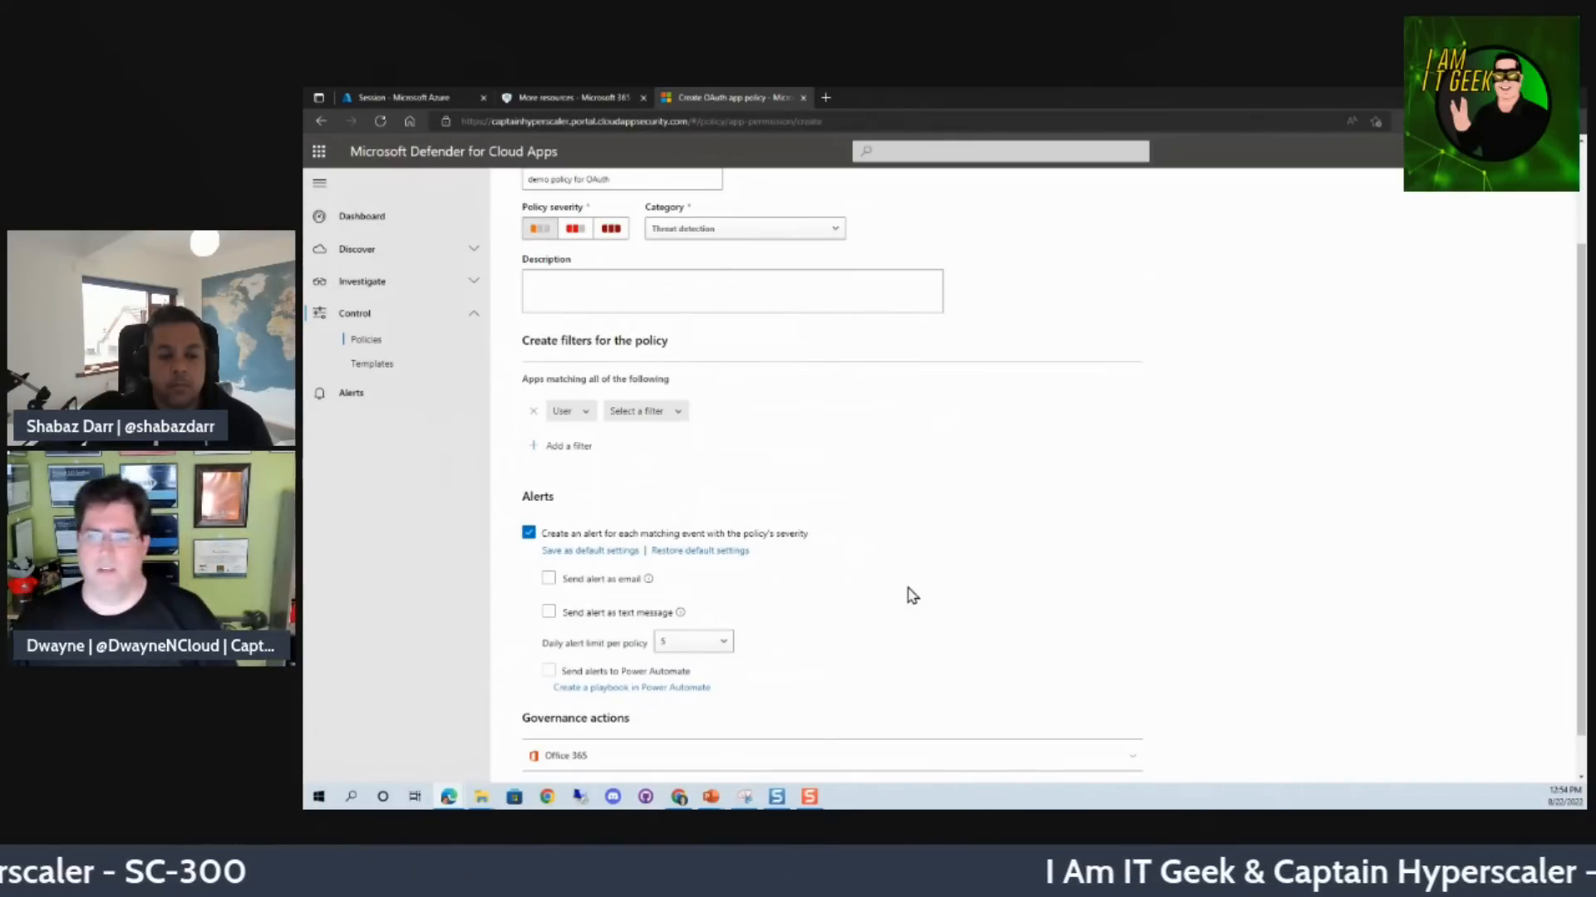
- Expand the Office 365 governance actions of the OAuth app policy to examine what they offer
scroll(802, 567, down, 1)
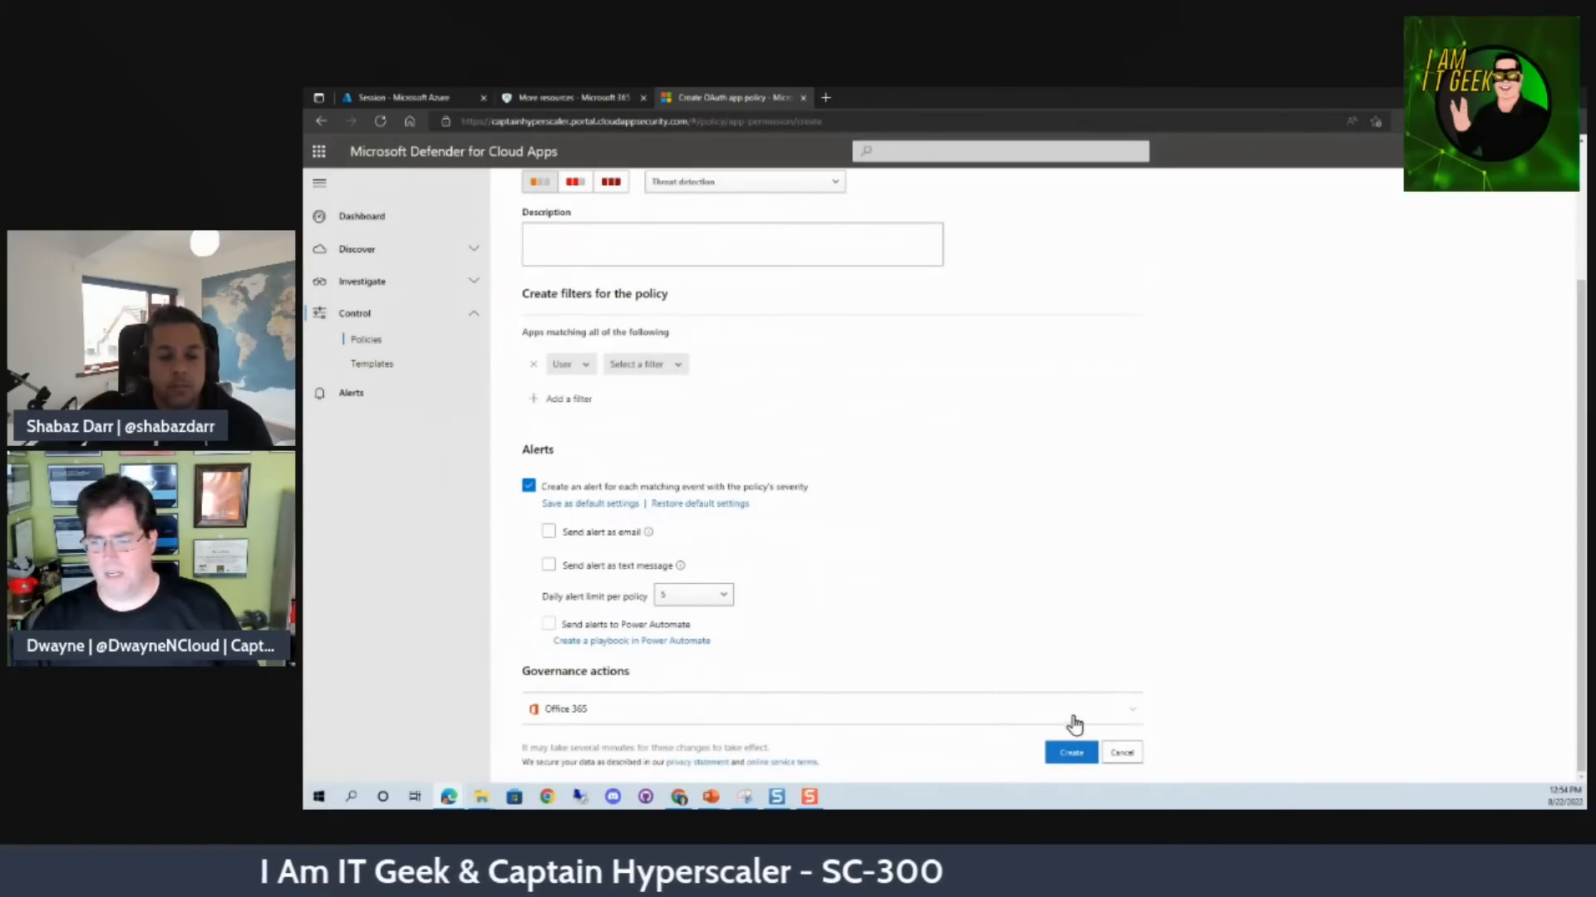
click(1128, 720)
scroll(1155, 656, down, 1)
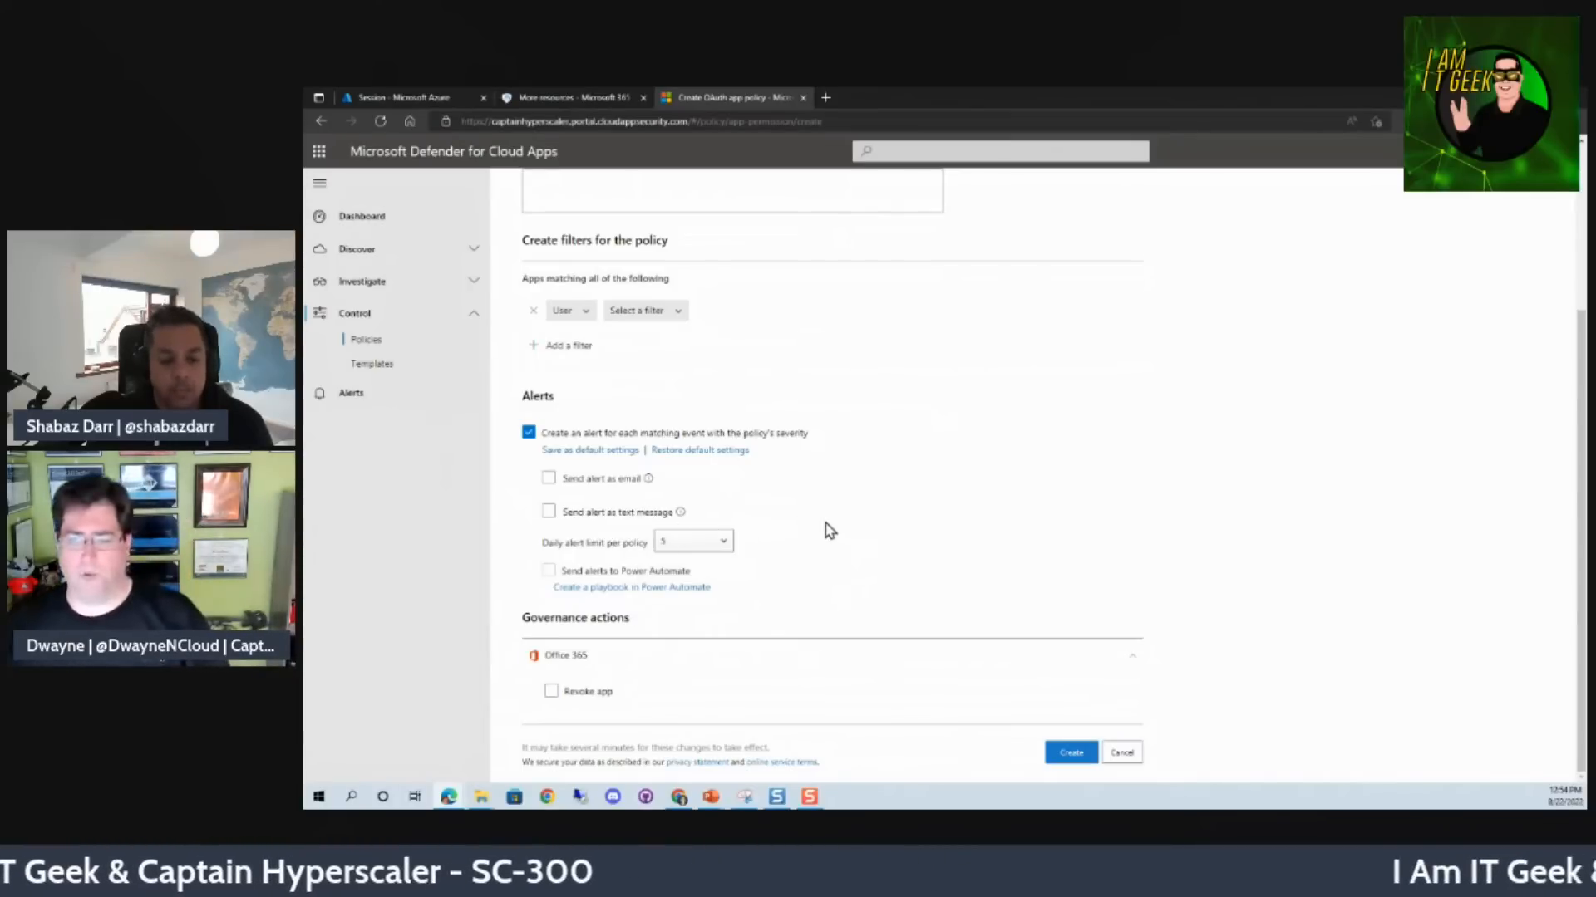
- Change the policy's app filter to Permission level with the equals operator
scroll(906, 721, up, 3)
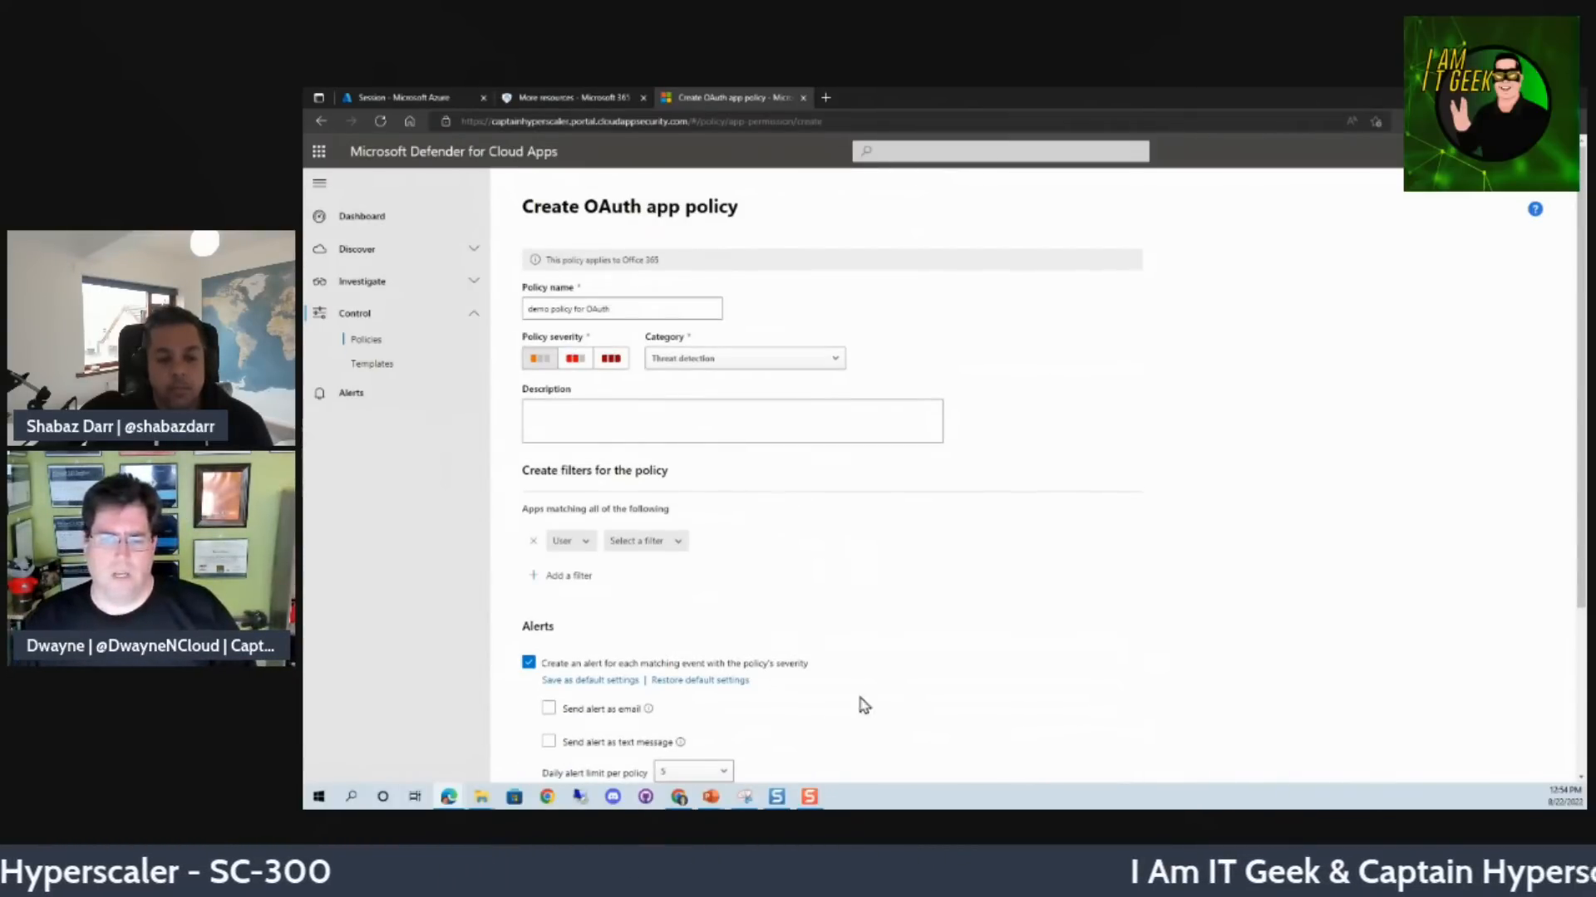
click(564, 544)
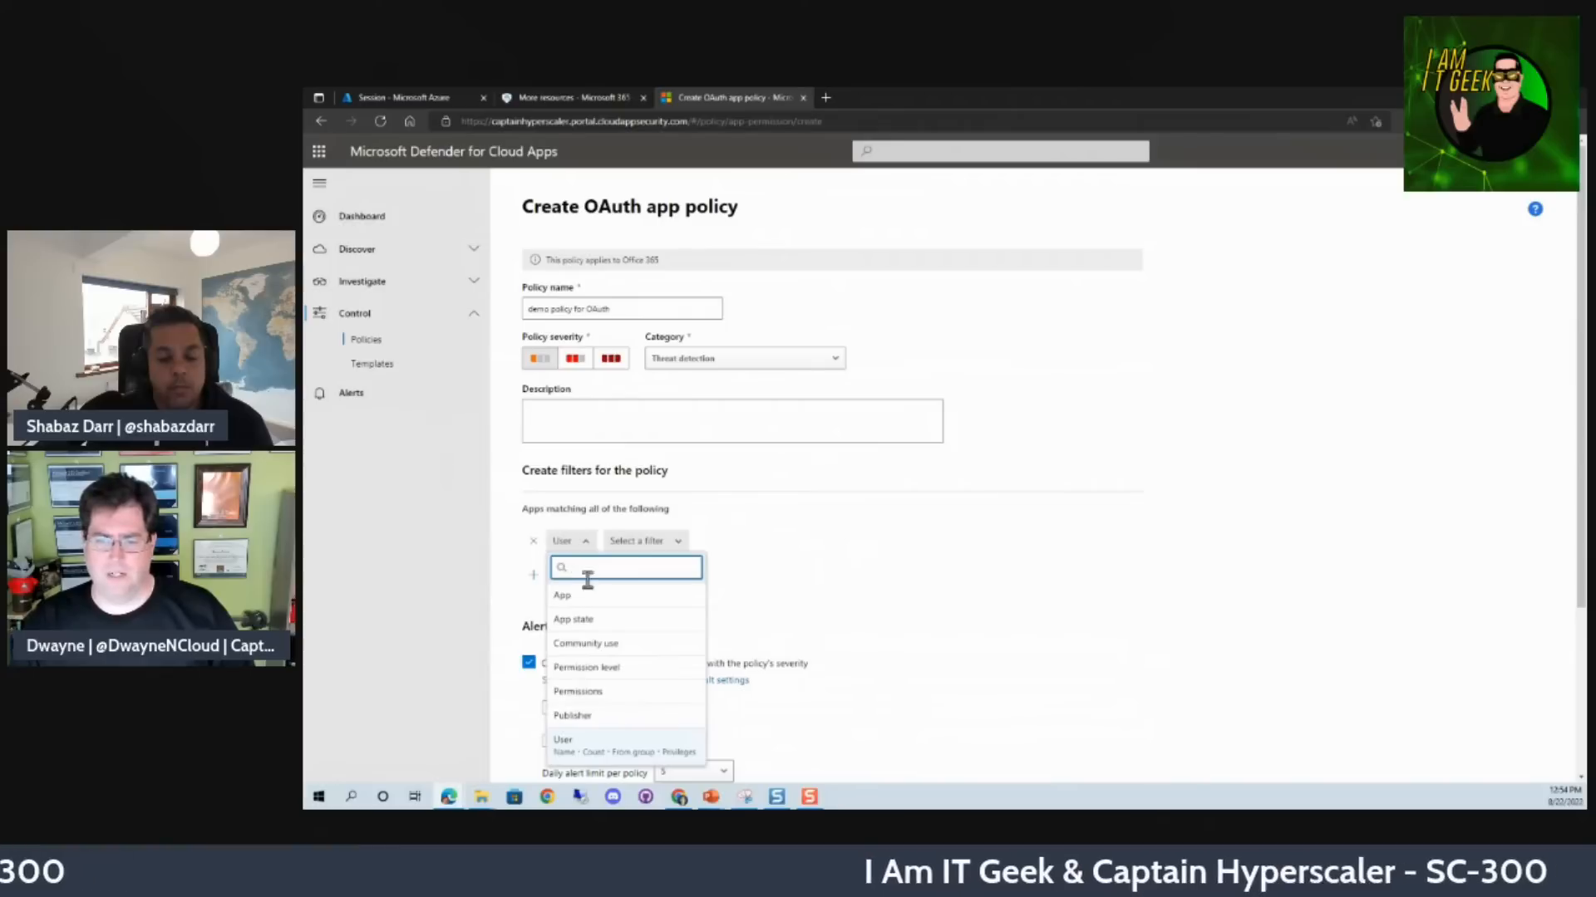
click(619, 678)
click(687, 541)
click(926, 587)
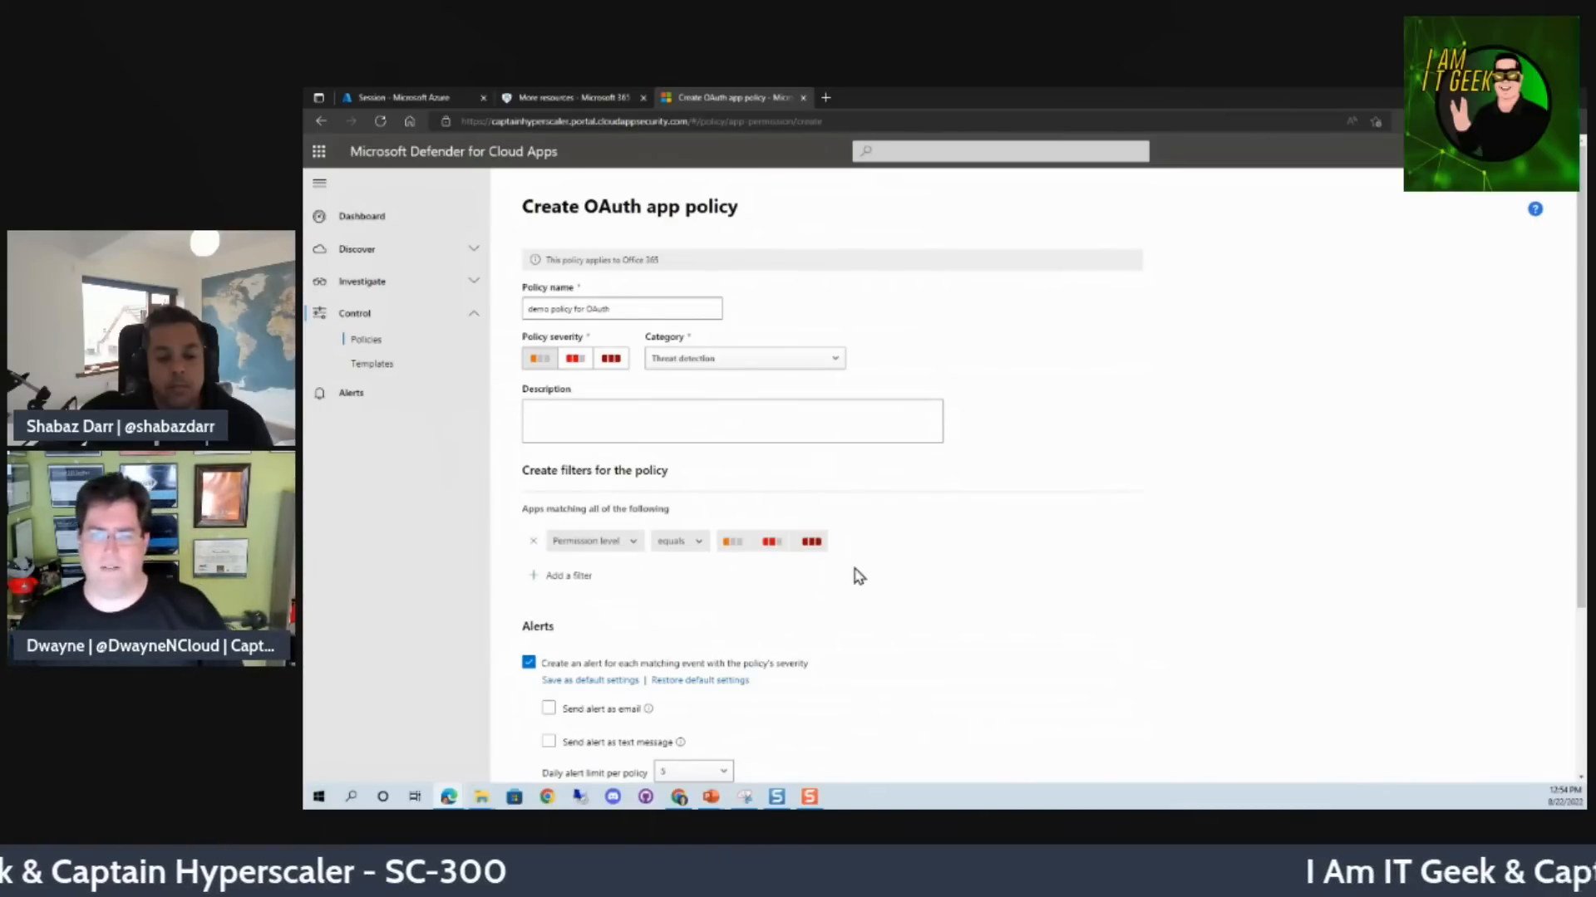
- Set the OAuth app policy's category to Access control
click(834, 372)
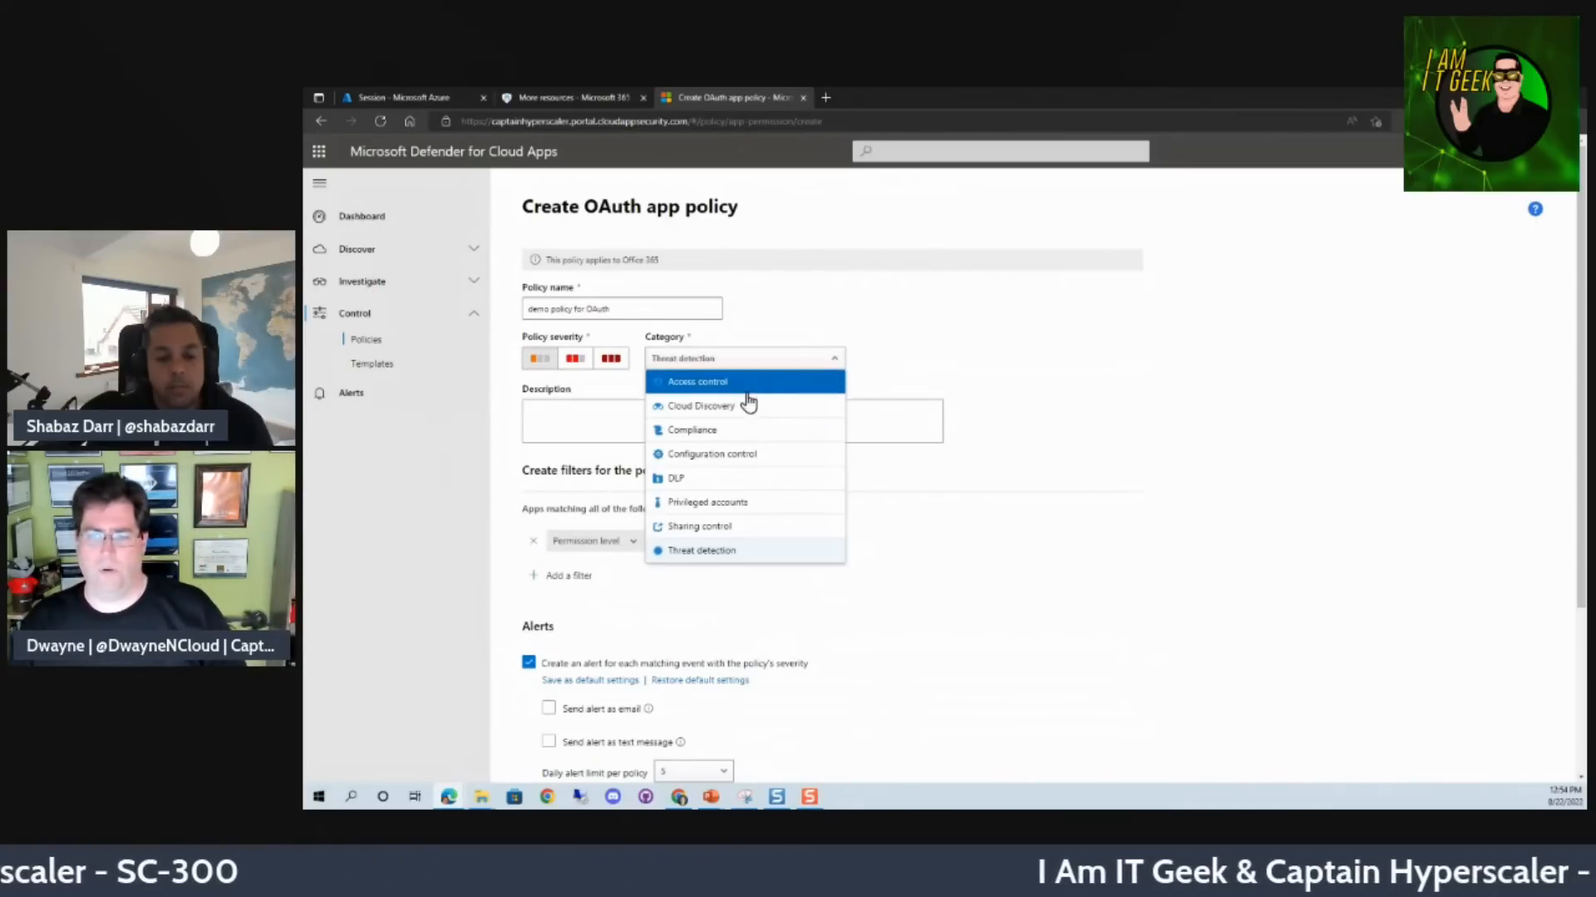
click(744, 386)
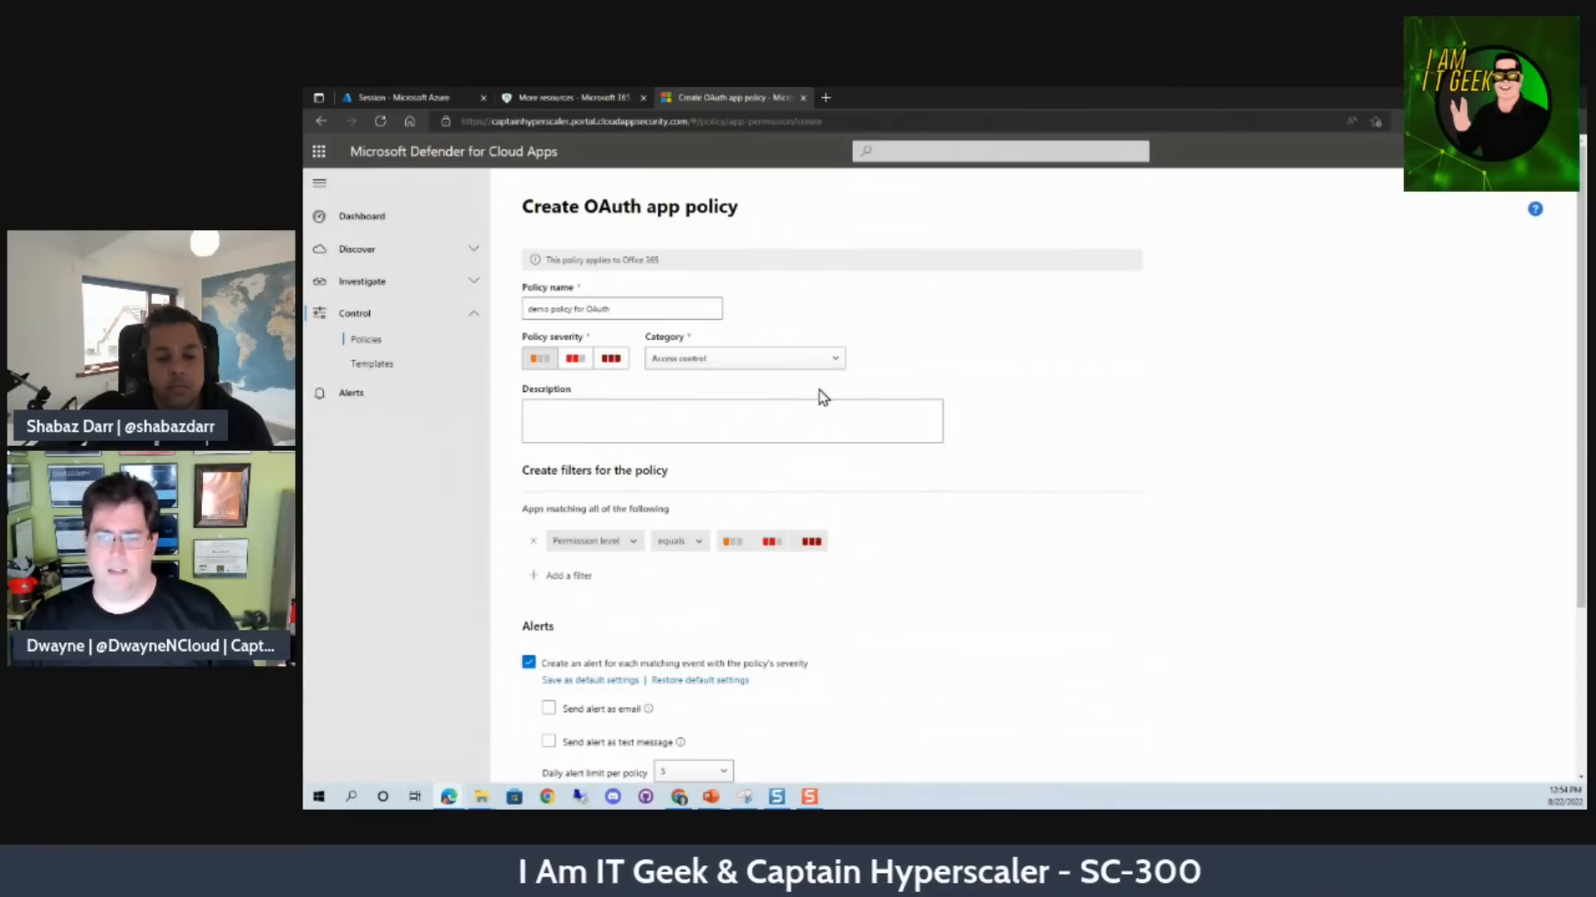
click(835, 359)
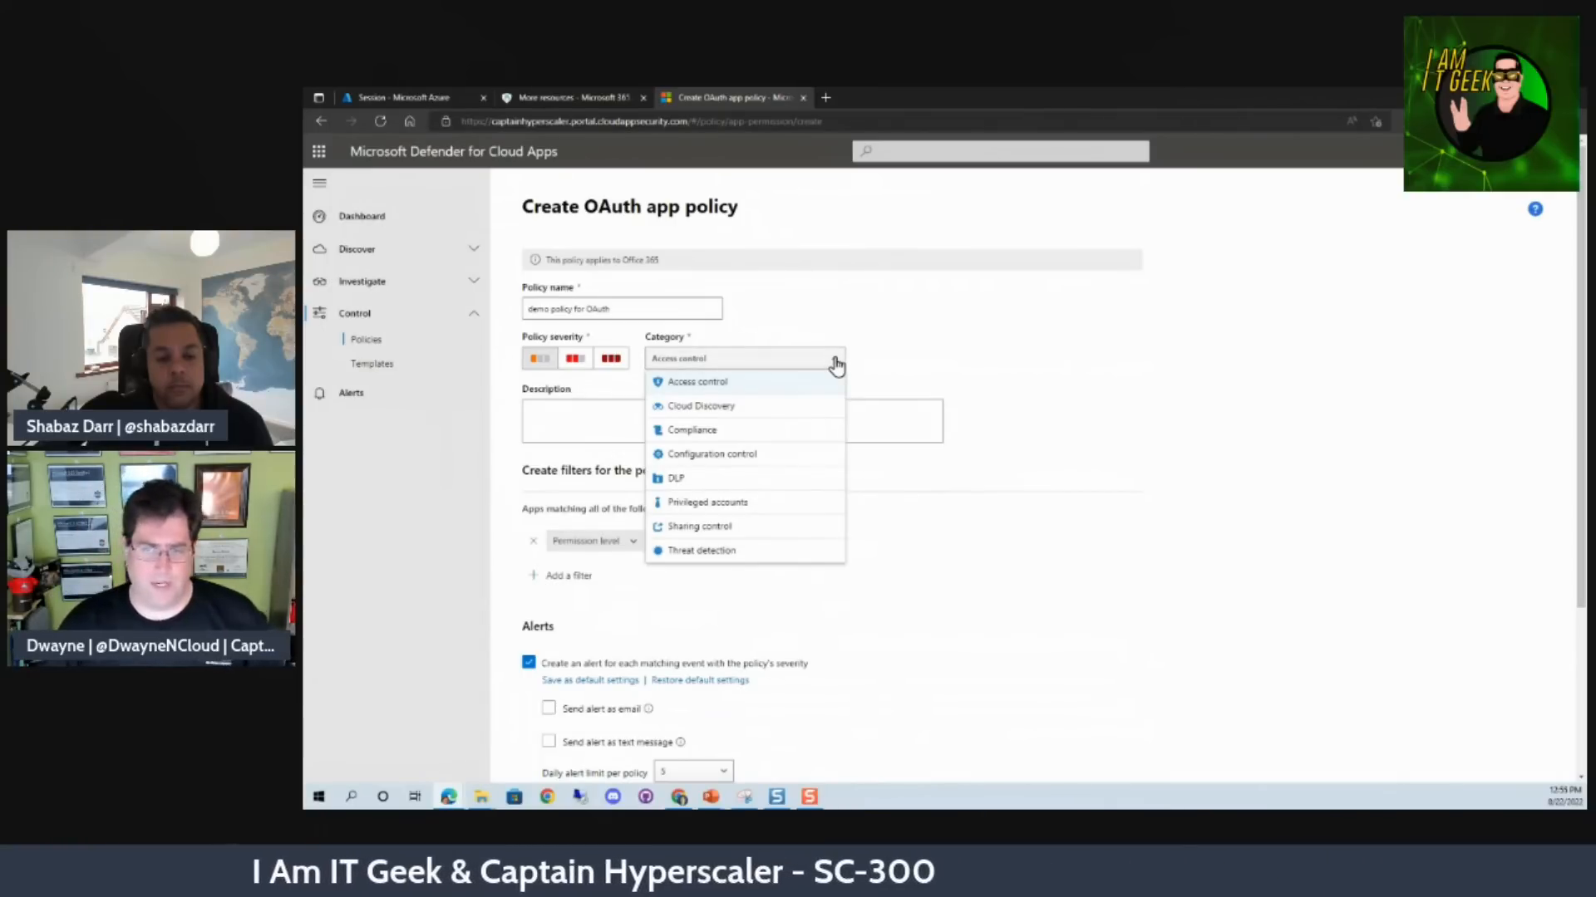
click(954, 616)
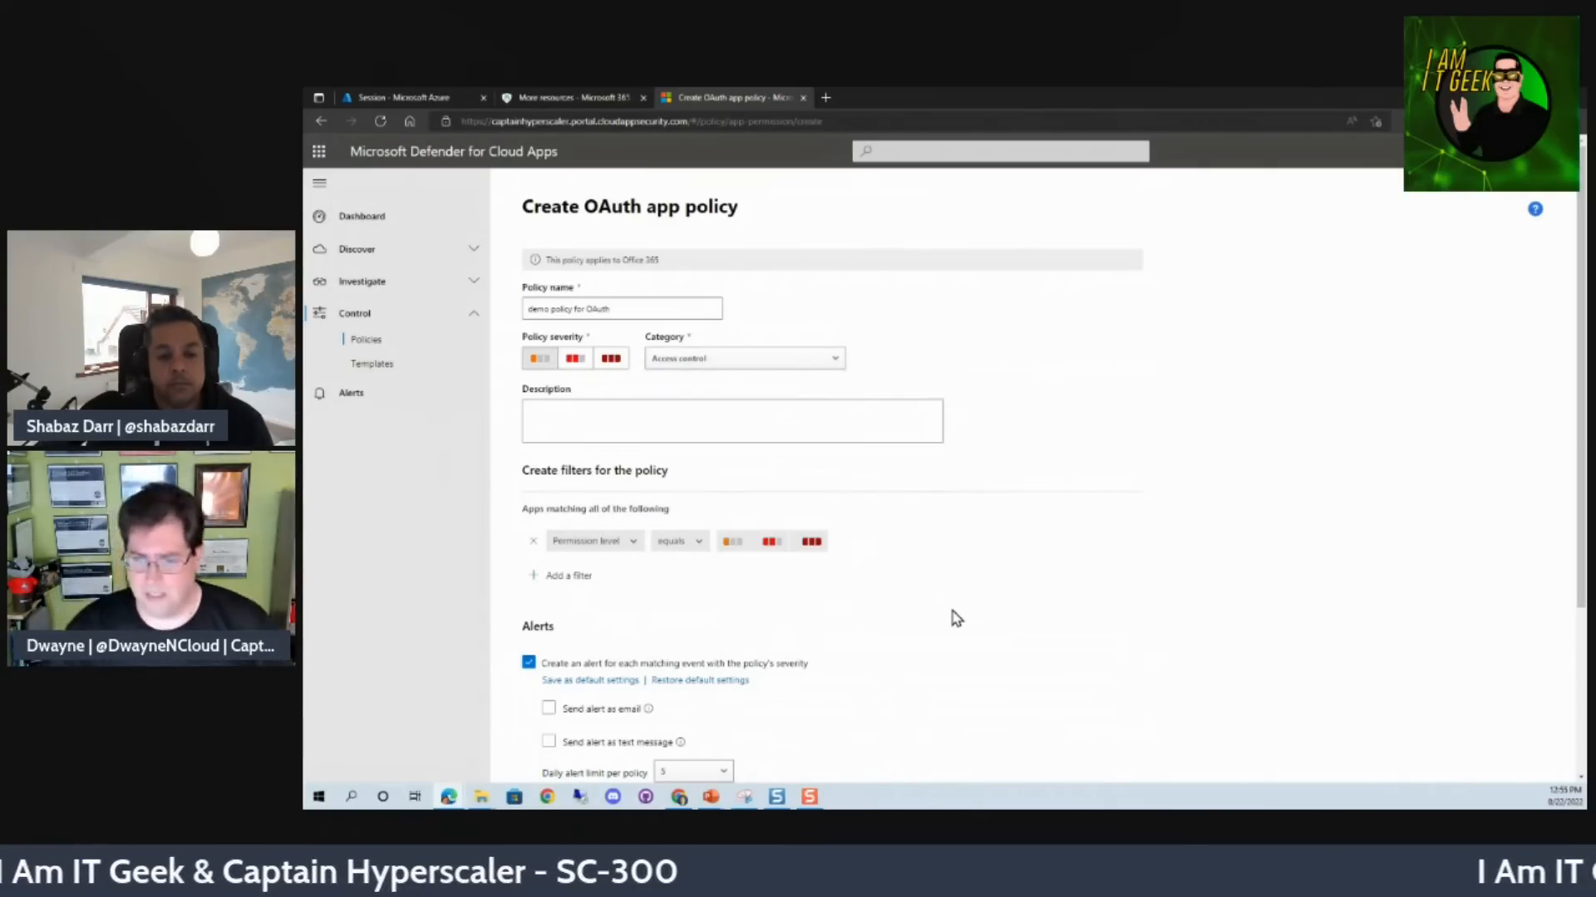
- Review the OAuth app policy's filter, alert and governance action settings
scroll(956, 619, down, 3)
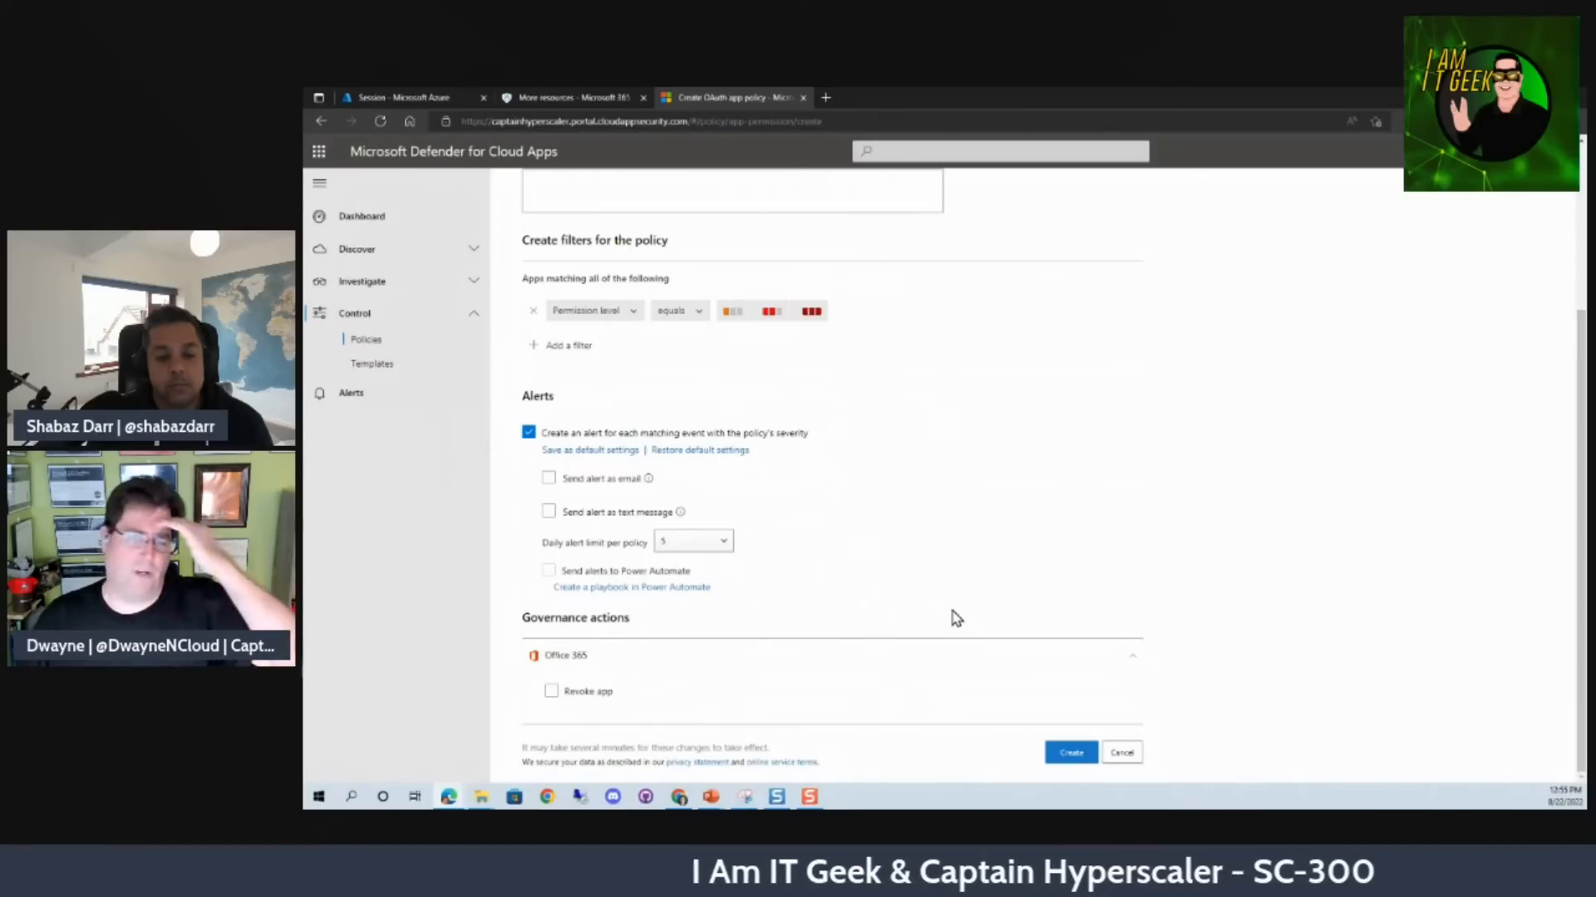
scroll(958, 615, up, 1)
scroll(964, 615, up, 2)
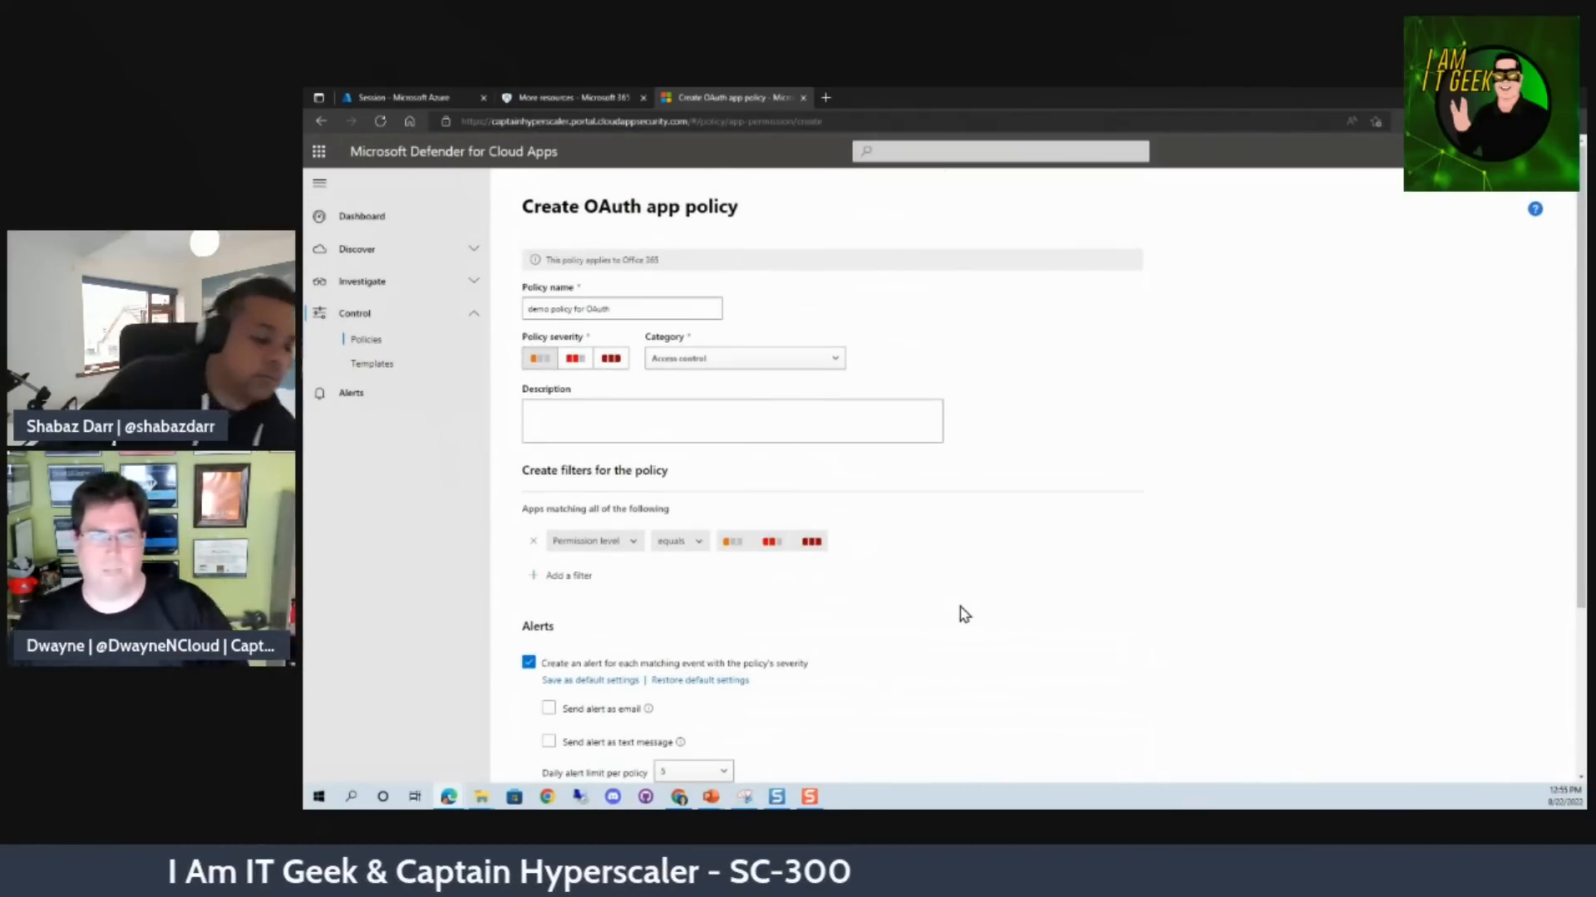
scroll(979, 600, down, 2)
scroll(980, 603, up, 2)
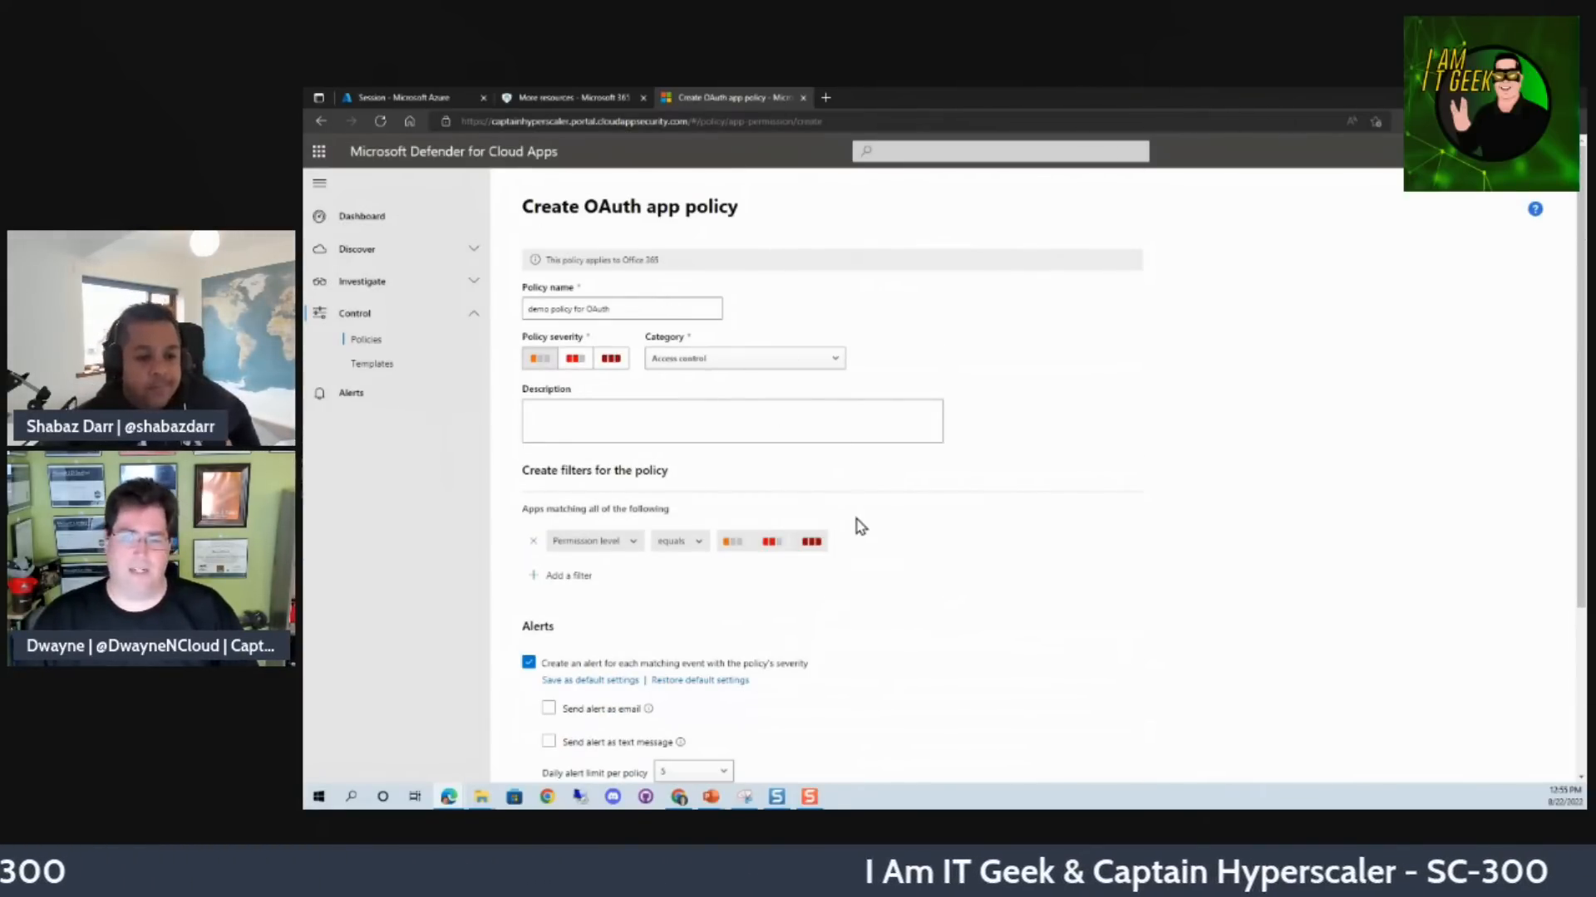
scroll(890, 598, down, 2)
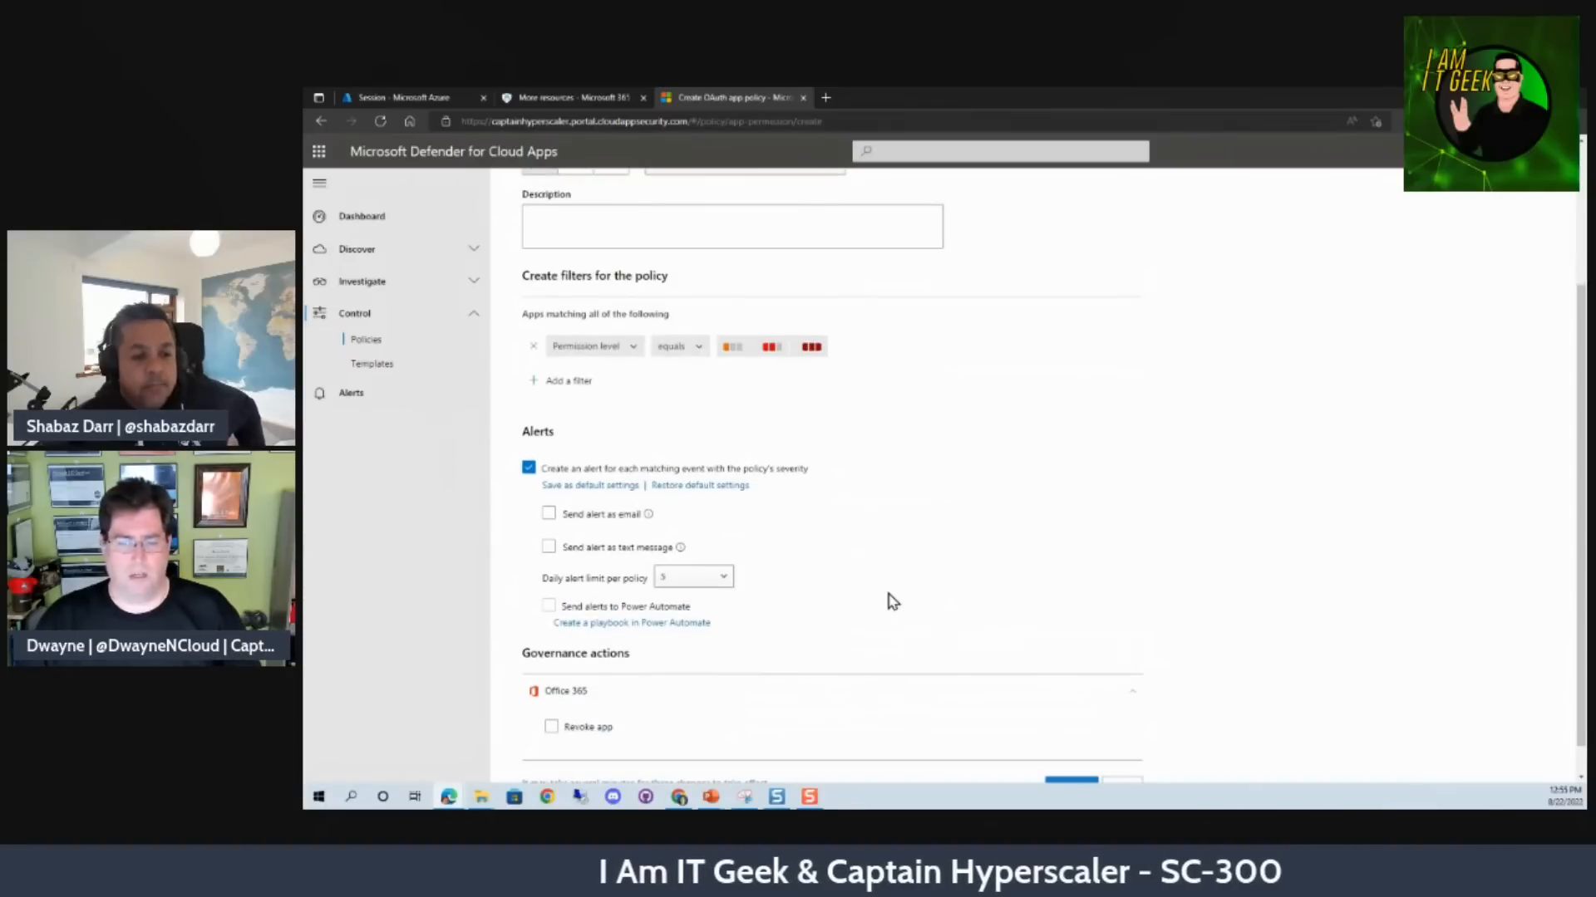
scroll(890, 600, up, 2)
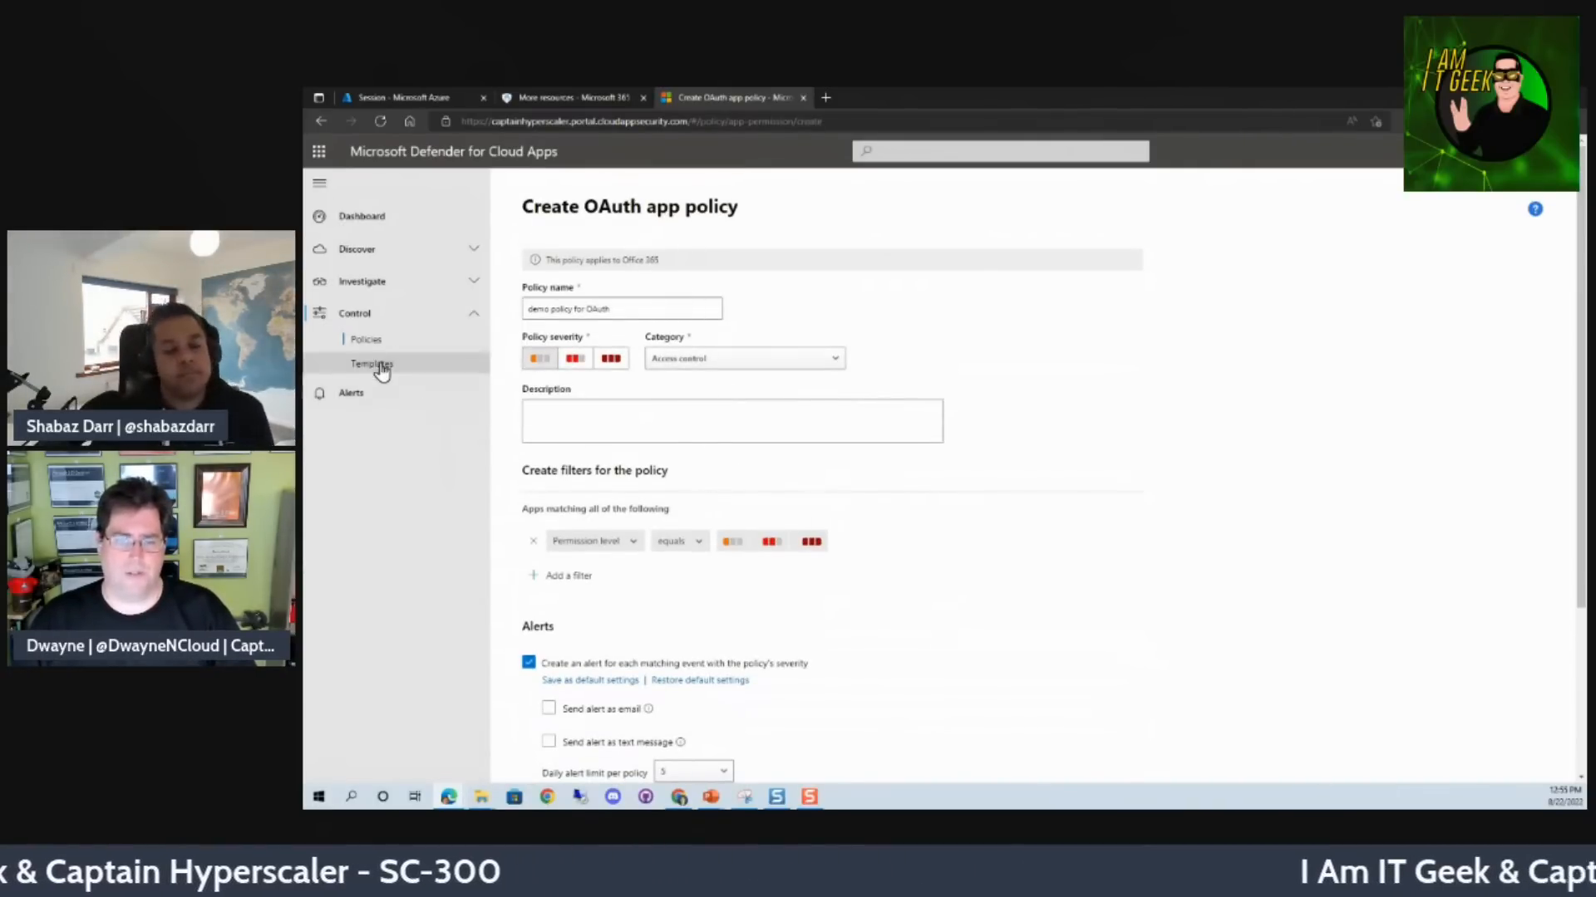
- Leave the unsaved OAuth app policy, discarding its changes, and open a new access policy form to examine its settings
click(366, 342)
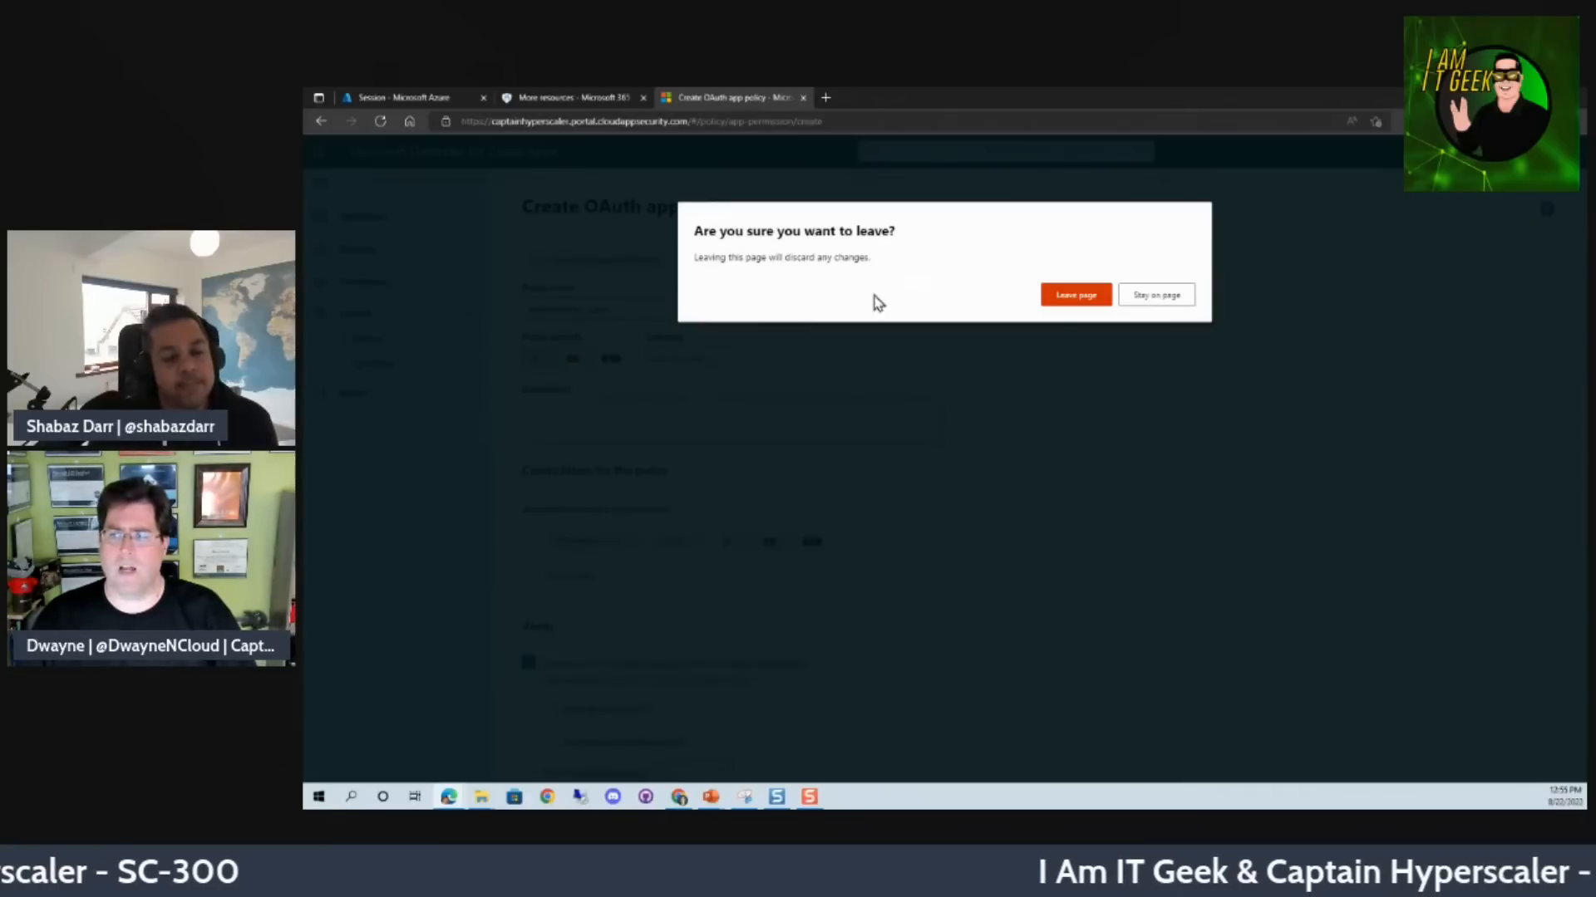
key(Return)
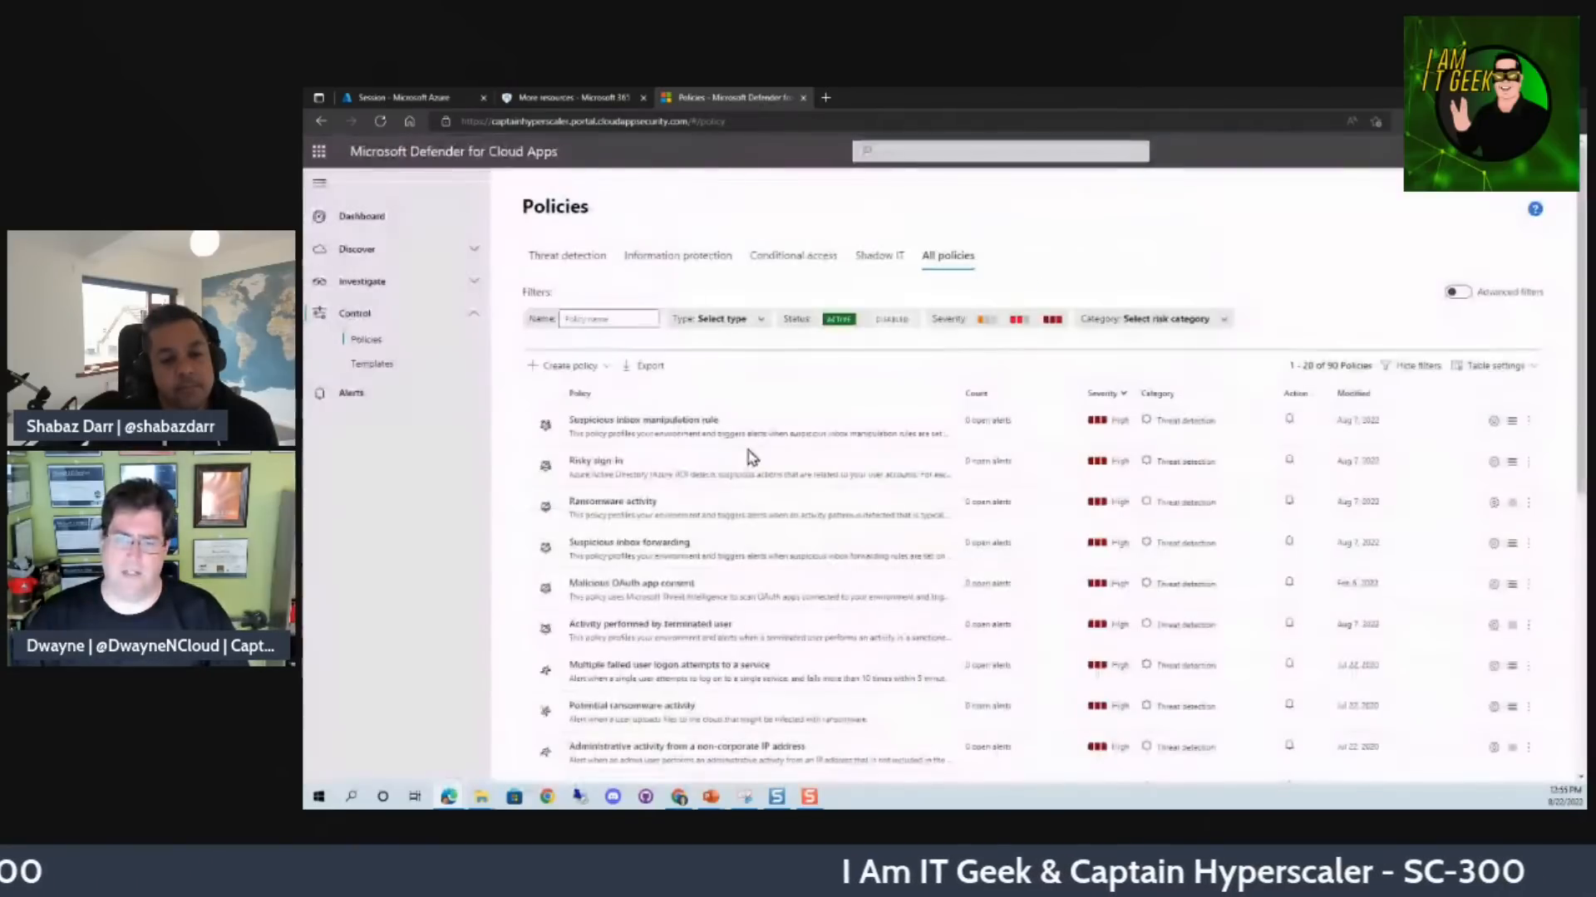
click(599, 366)
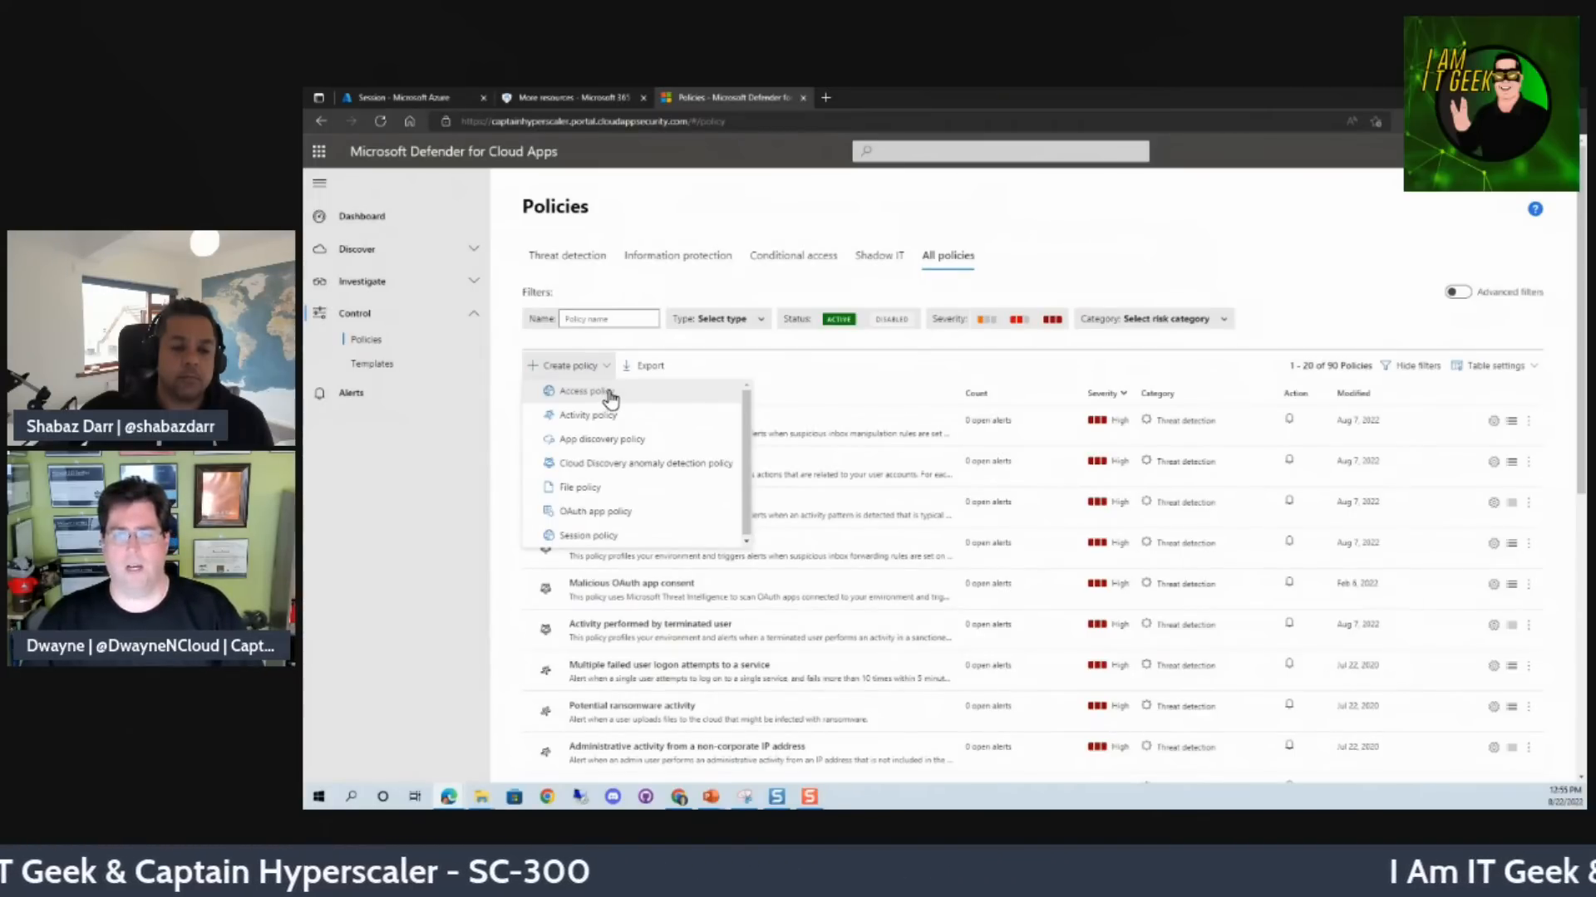
click(611, 400)
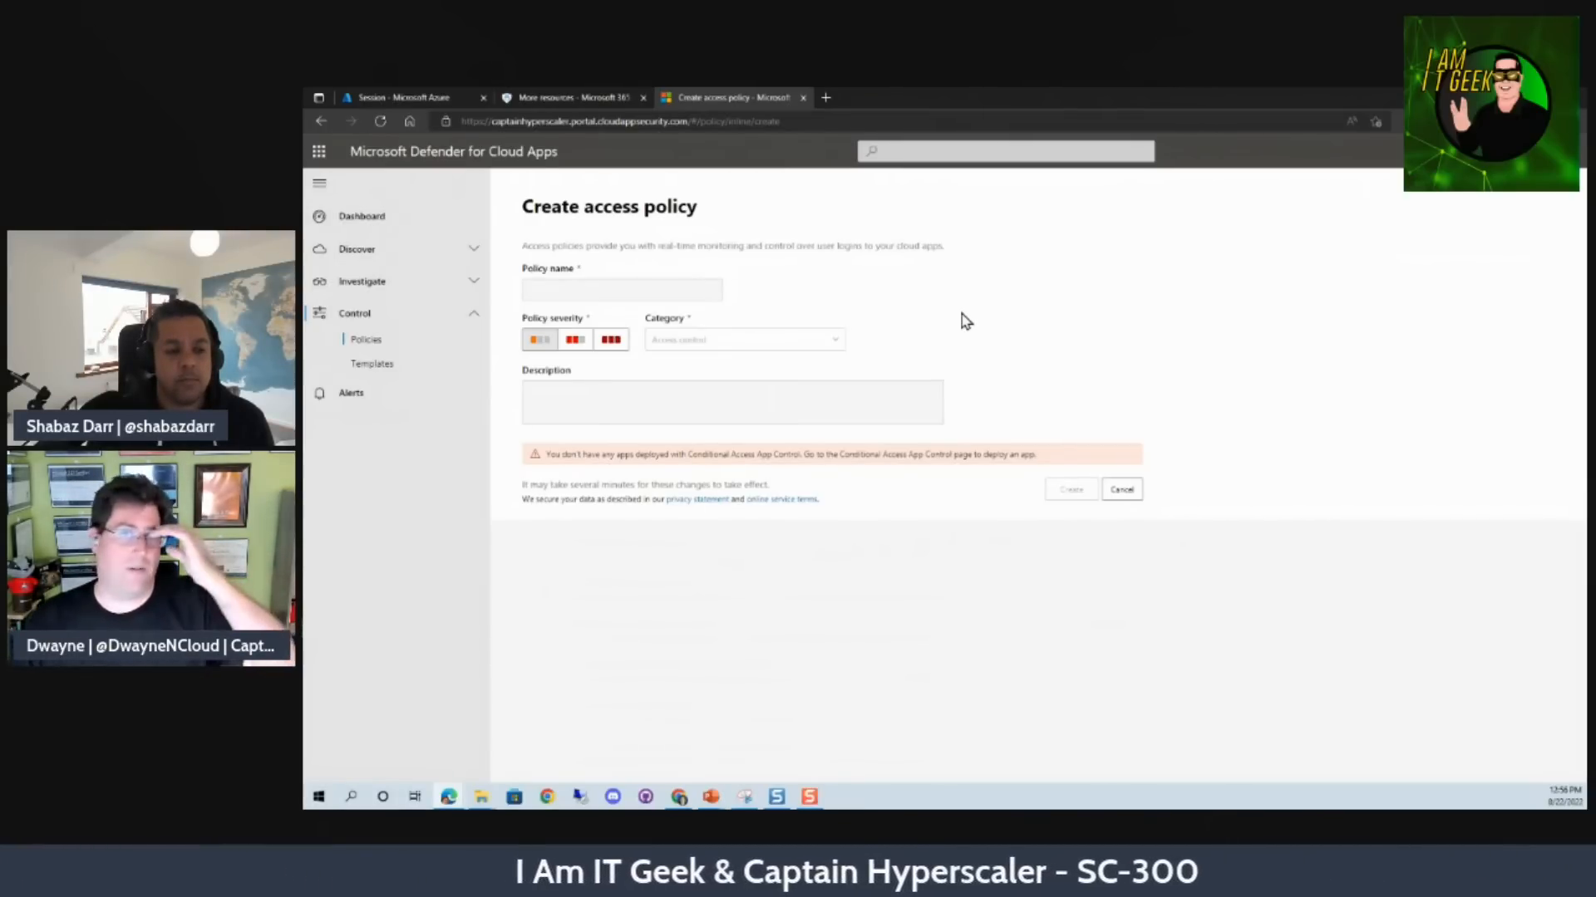
- Return to the policies list and open a new session policy form to review its template, severity and session control type settings
click(378, 338)
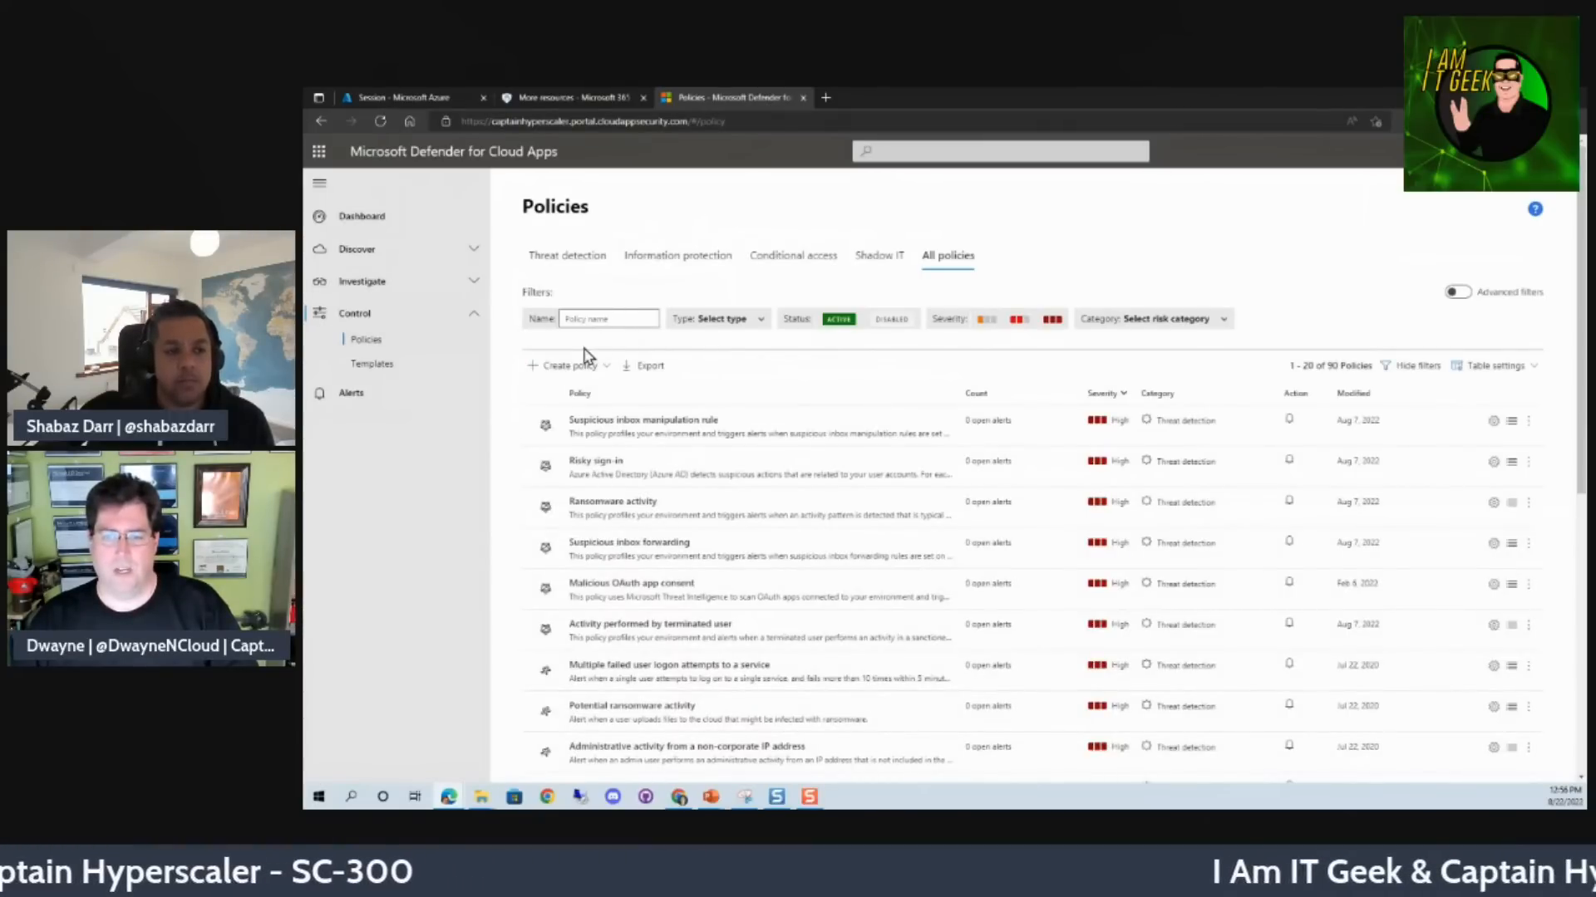
click(573, 366)
click(596, 537)
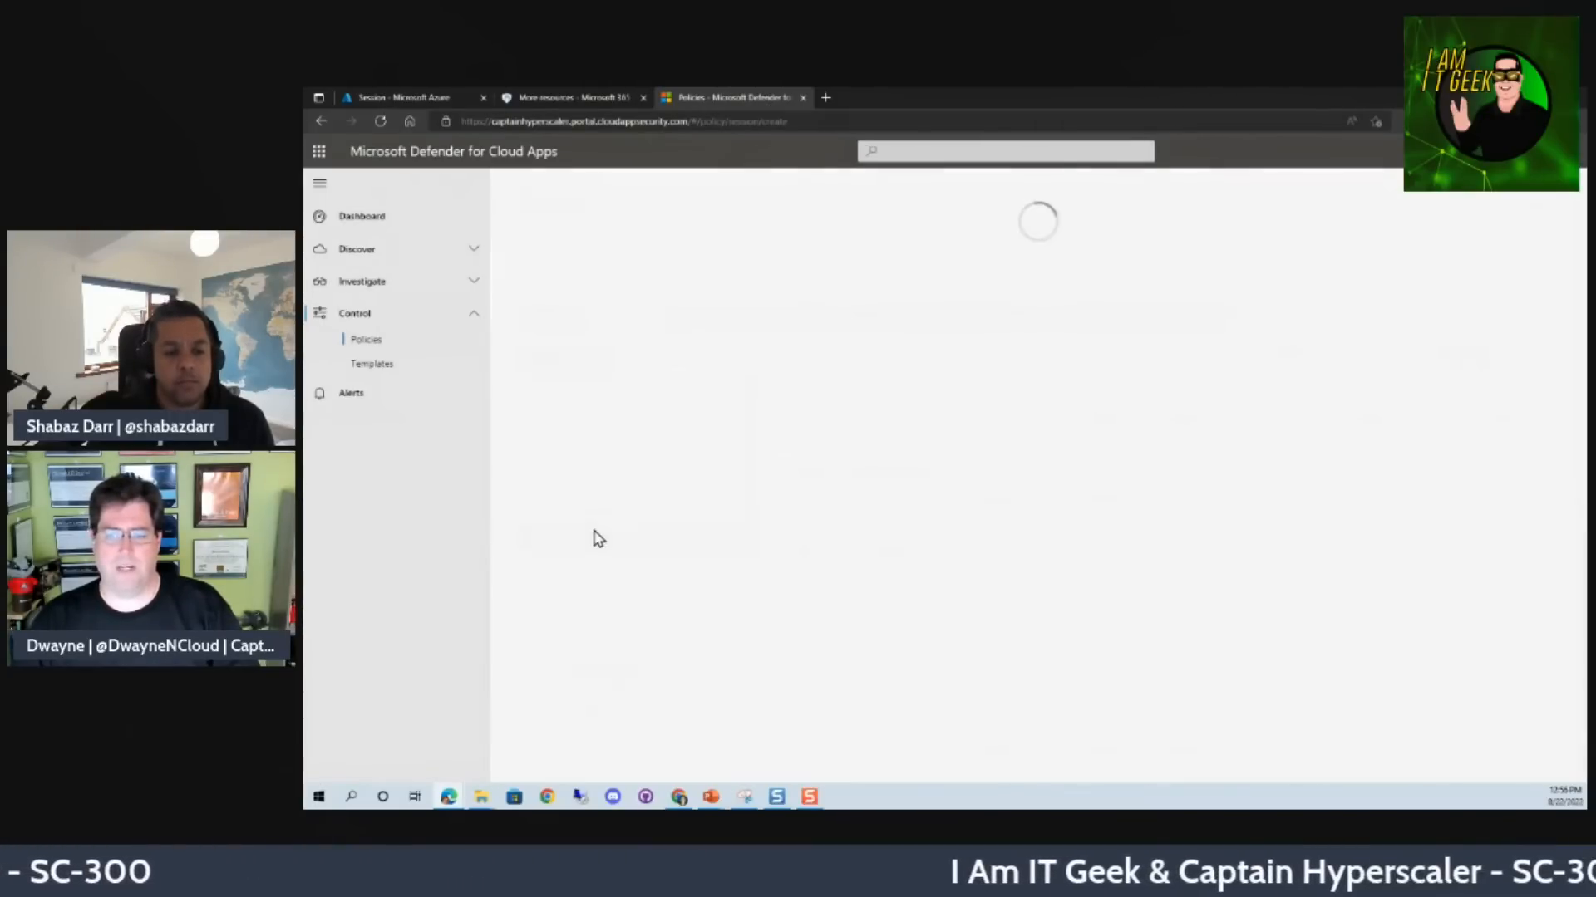
scroll(806, 456, down, 3)
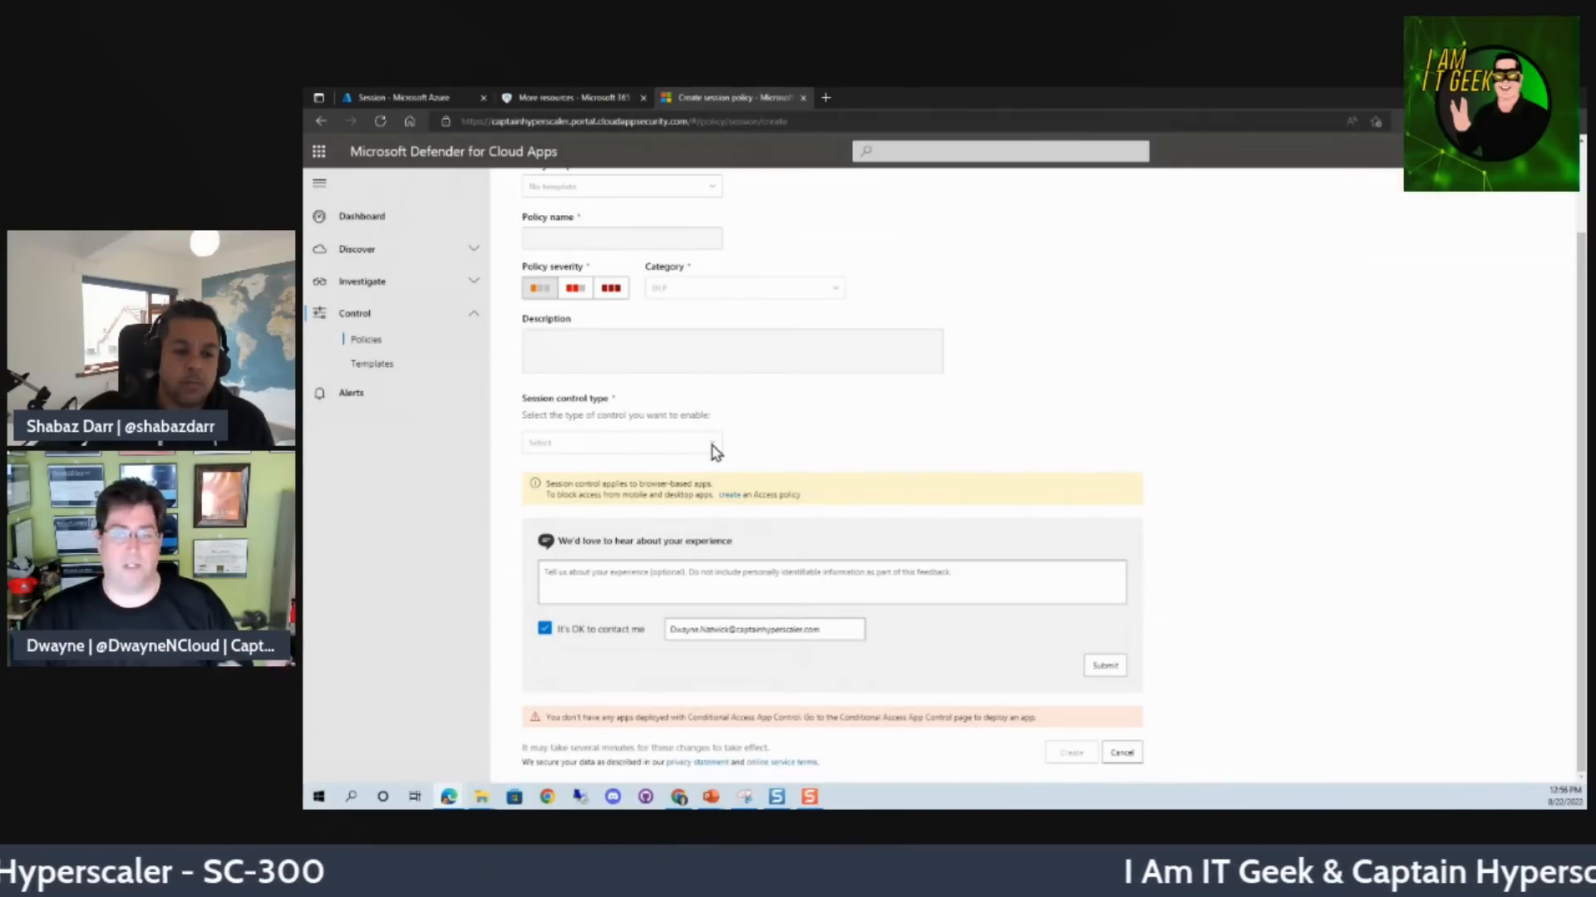
scroll(716, 450, up, 3)
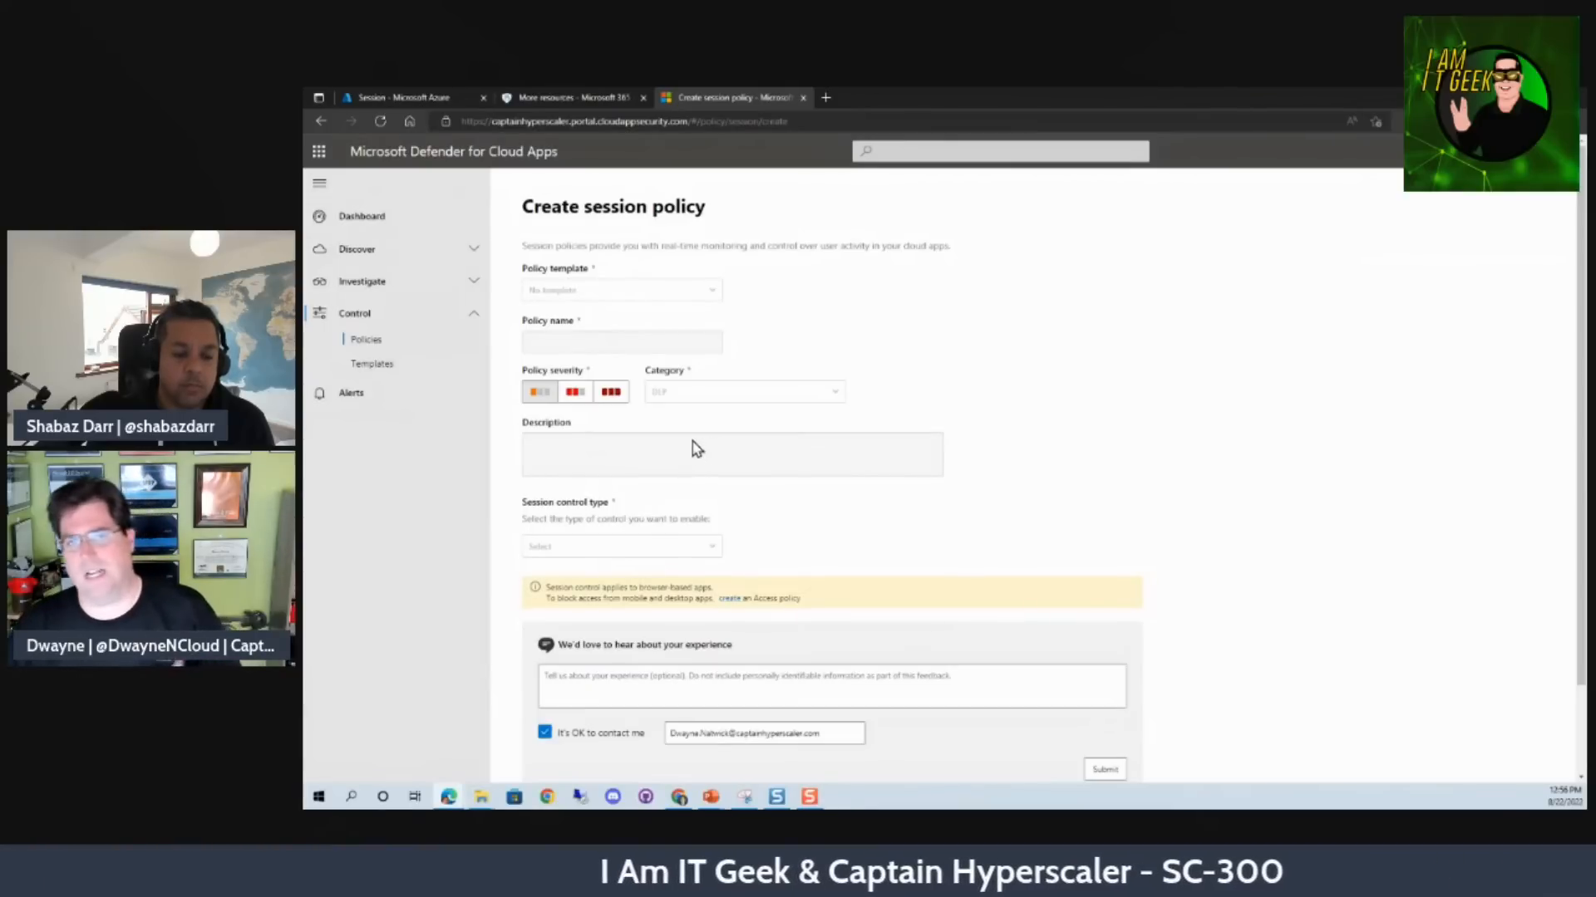
- Open the existing Malicious OAuth app consent policy and the Risky sign-in policy in turn to examine their settings
click(366, 340)
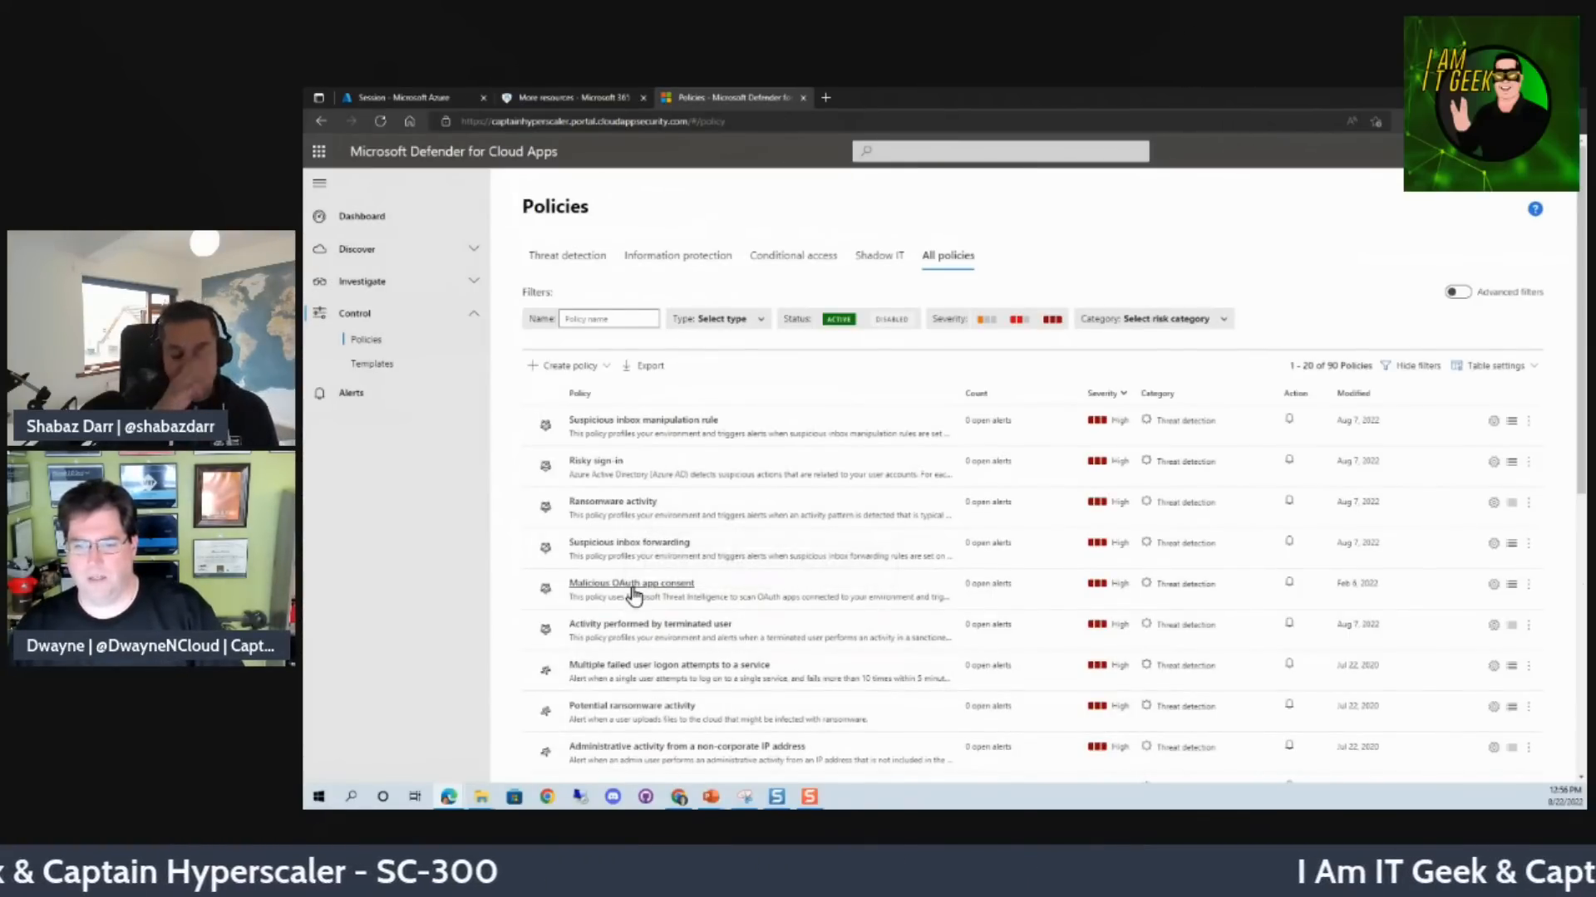
click(631, 583)
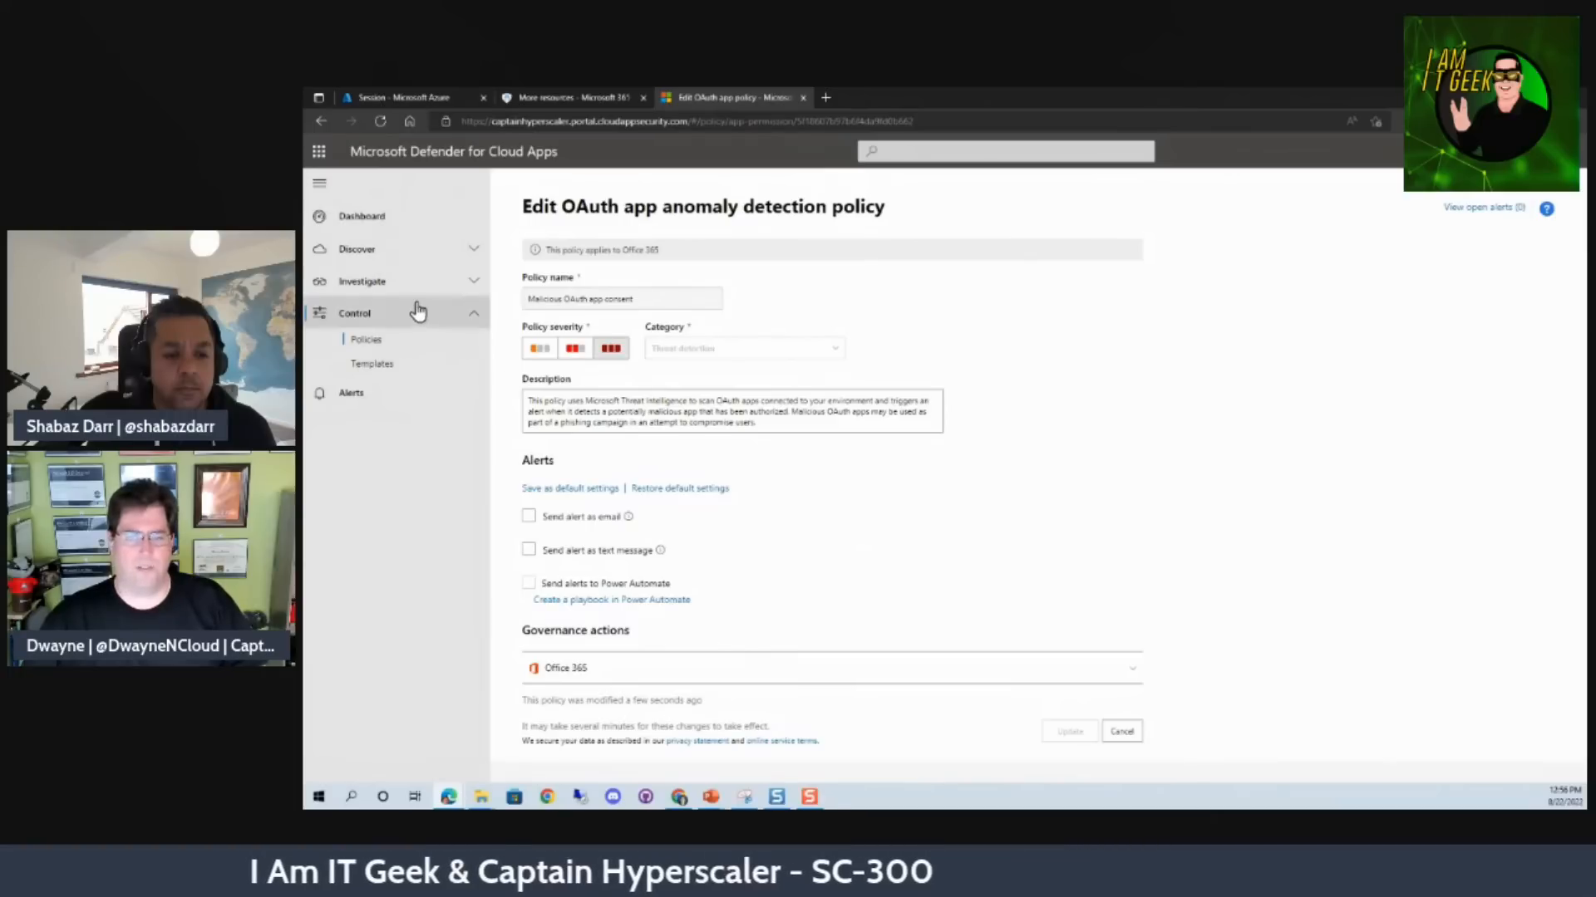
click(353, 345)
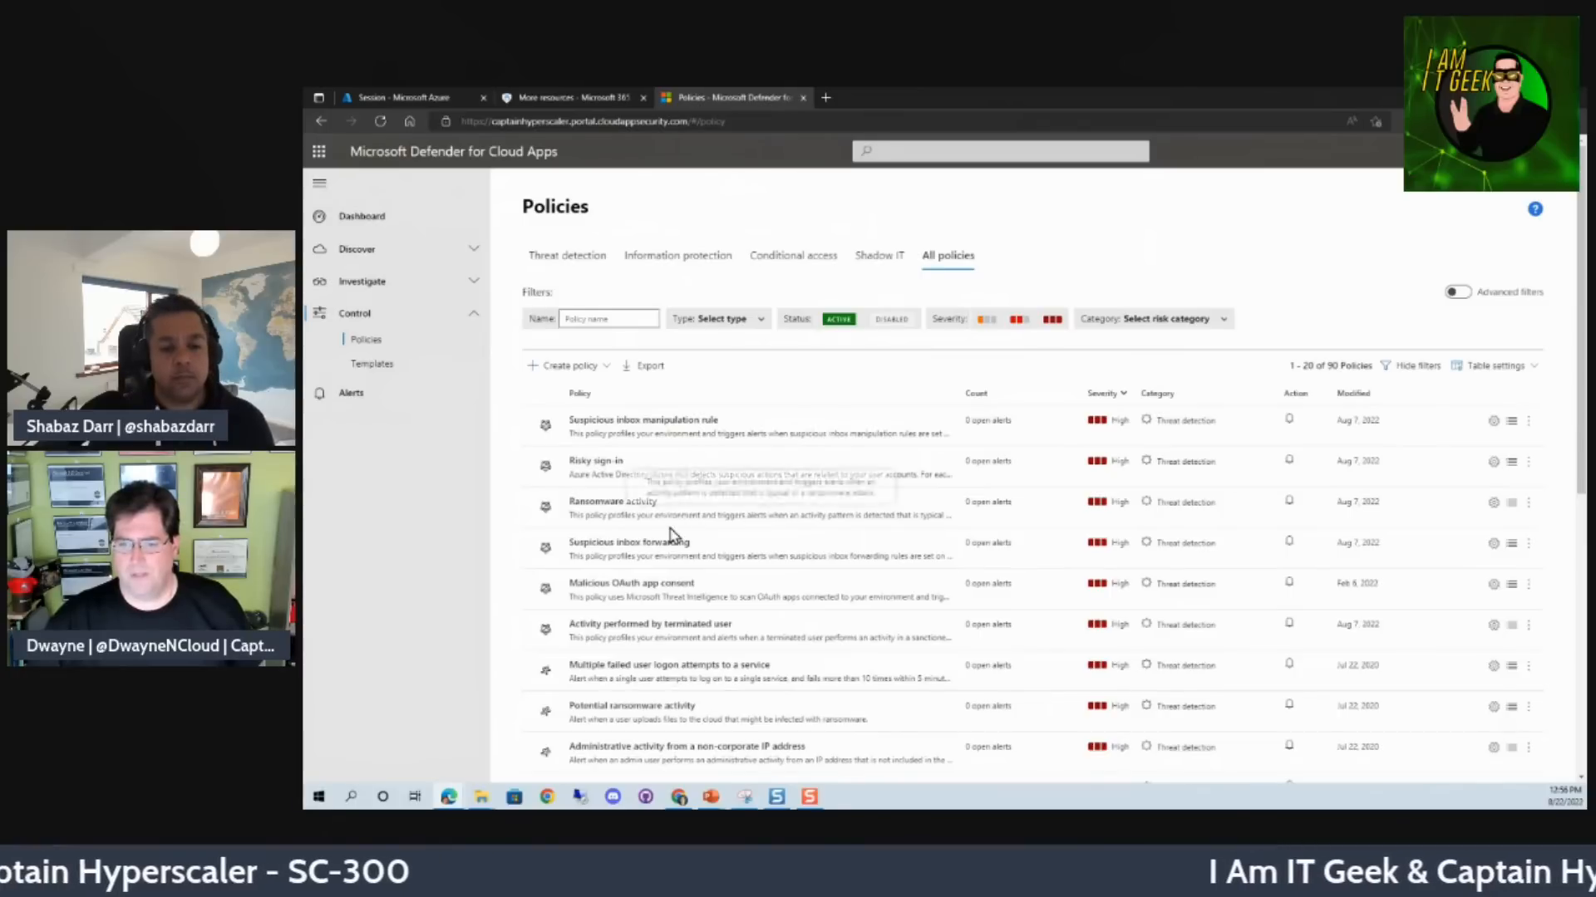
scroll(707, 710, down, 2)
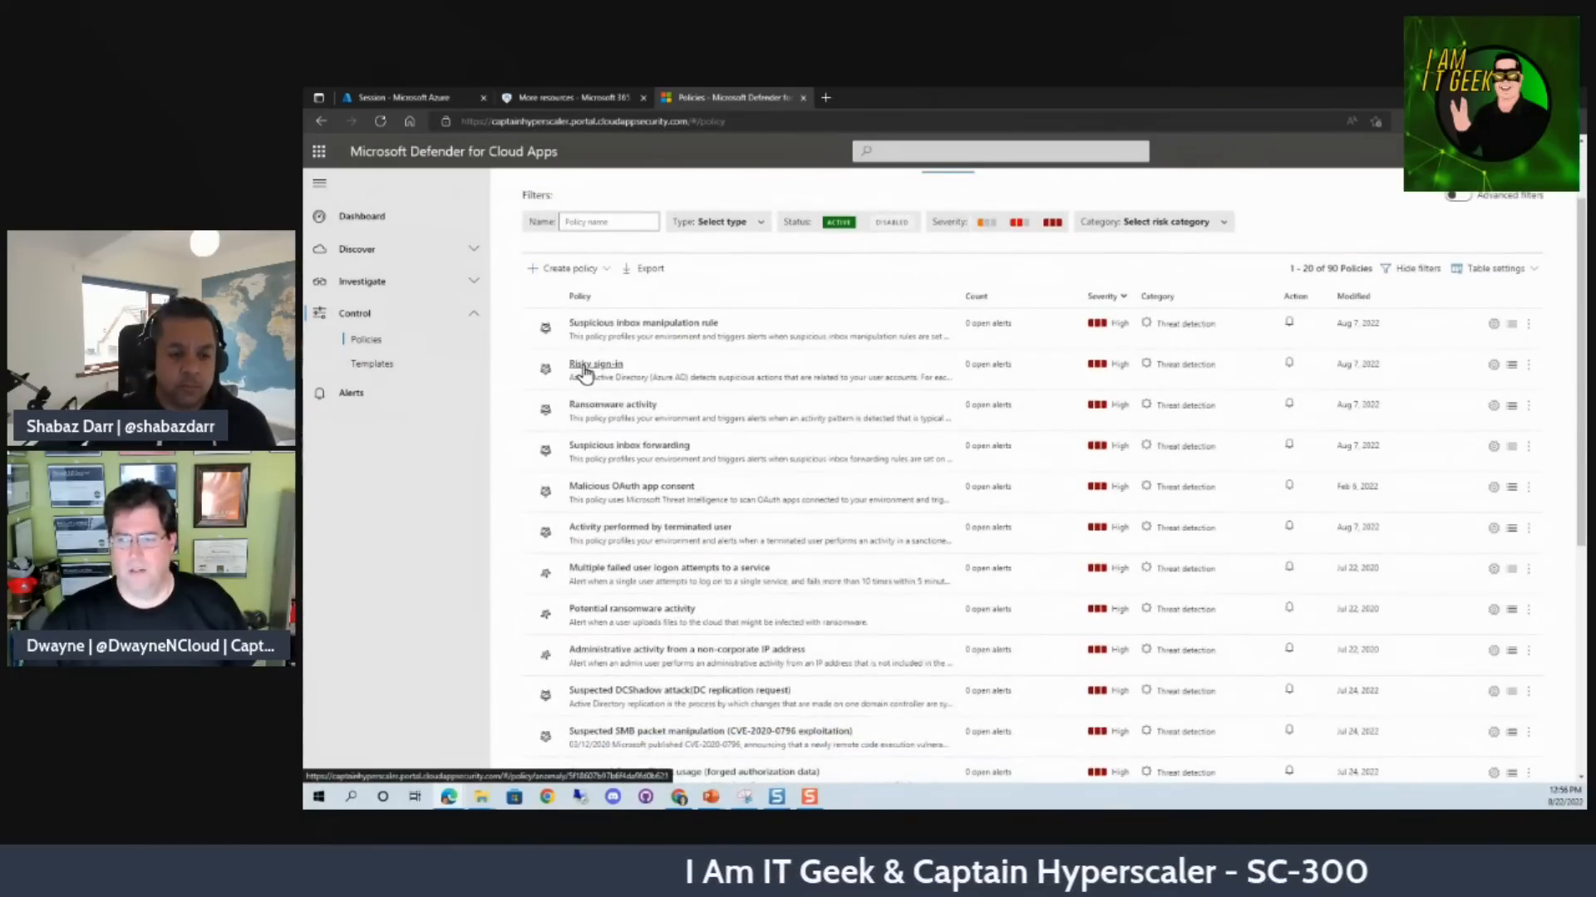
click(579, 370)
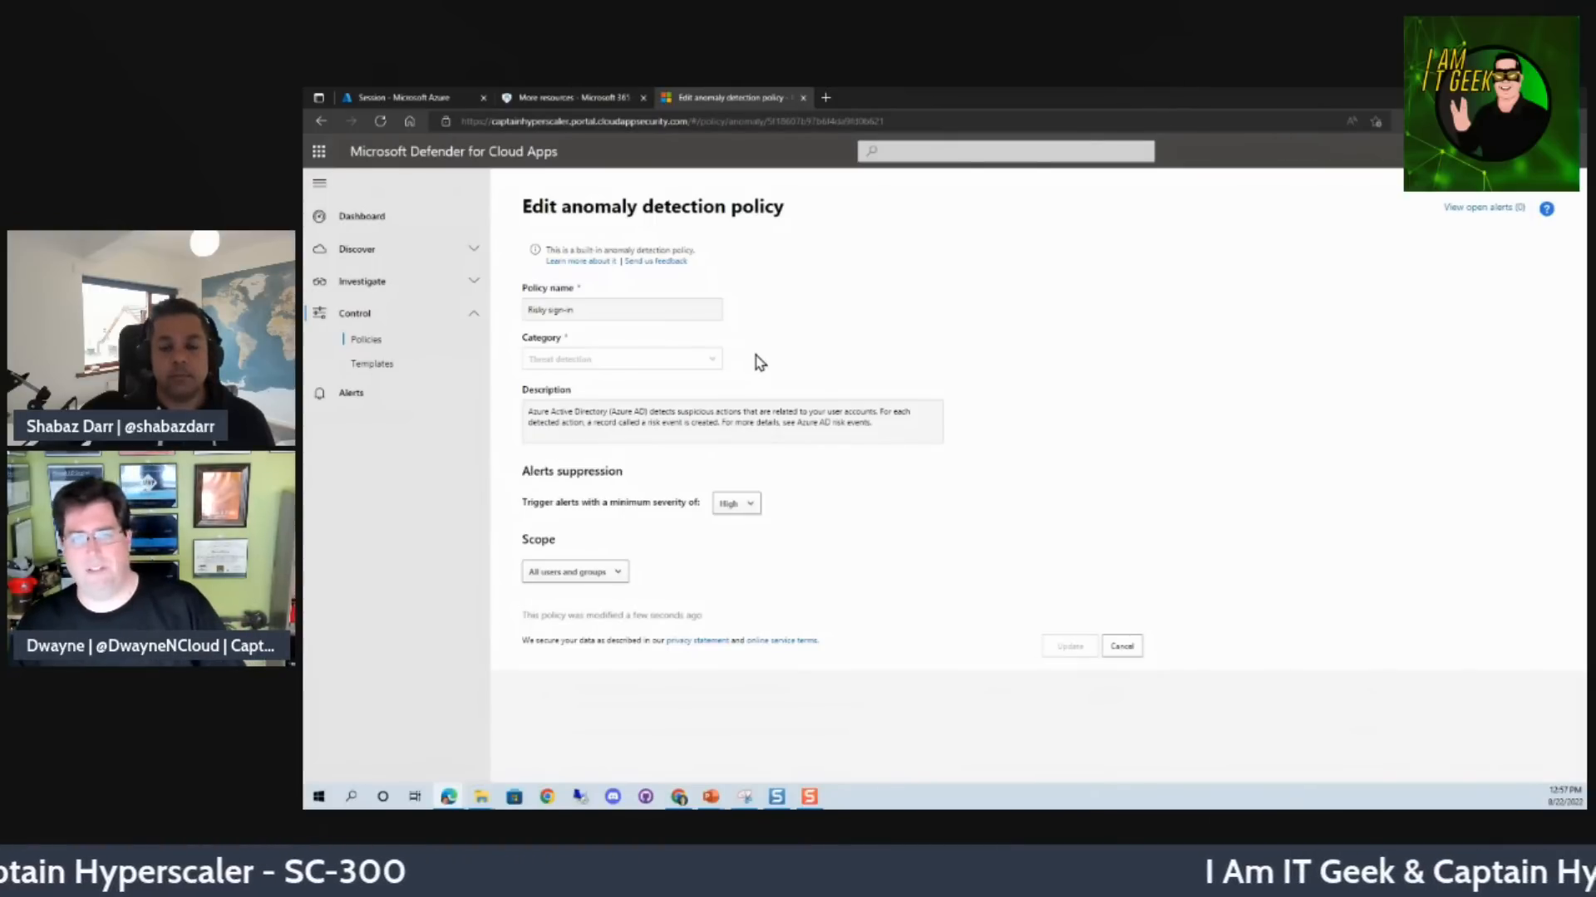
- Open the discovered apps in Cloud Discovery and look through the app list and its categories
click(471, 252)
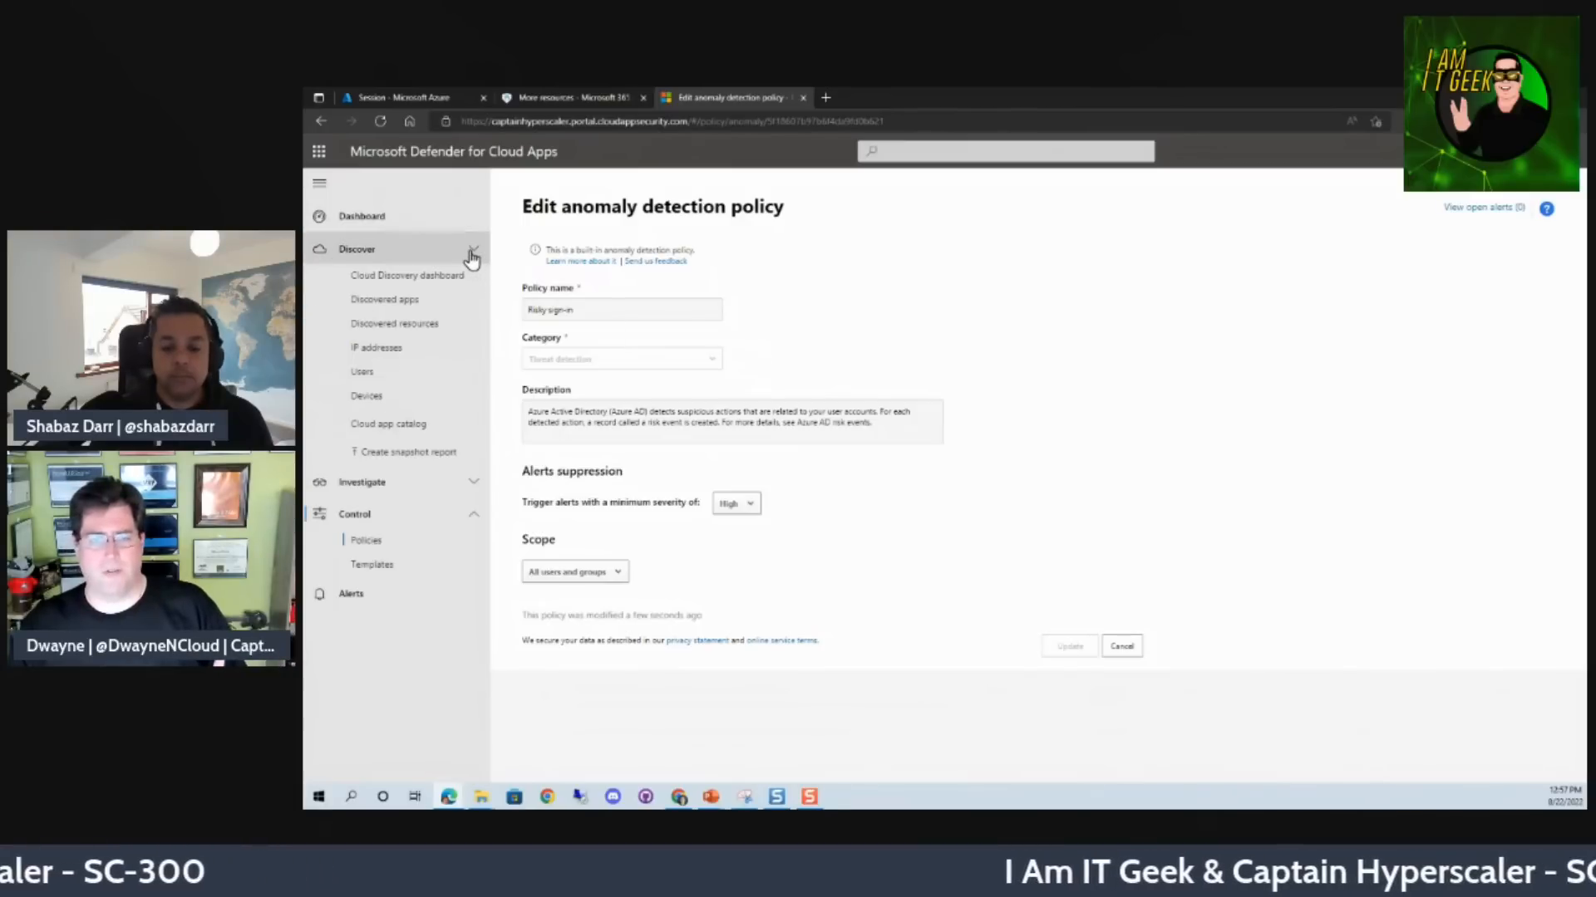
click(446, 300)
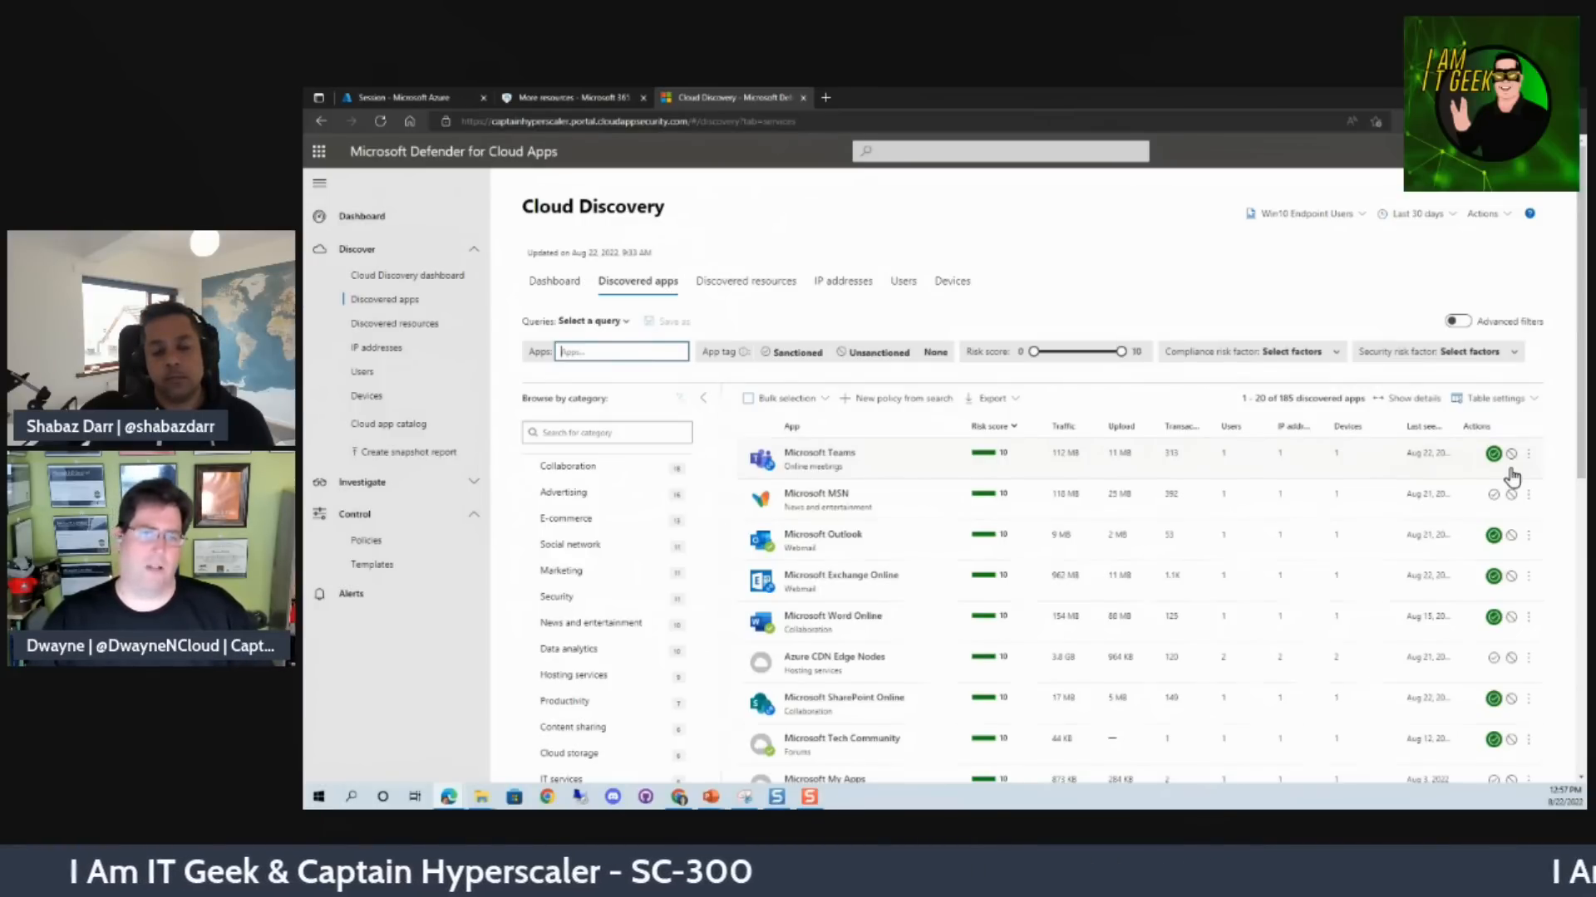
scroll(1008, 640, down, 3)
scroll(1008, 640, down, 2)
scroll(1008, 640, down, 2)
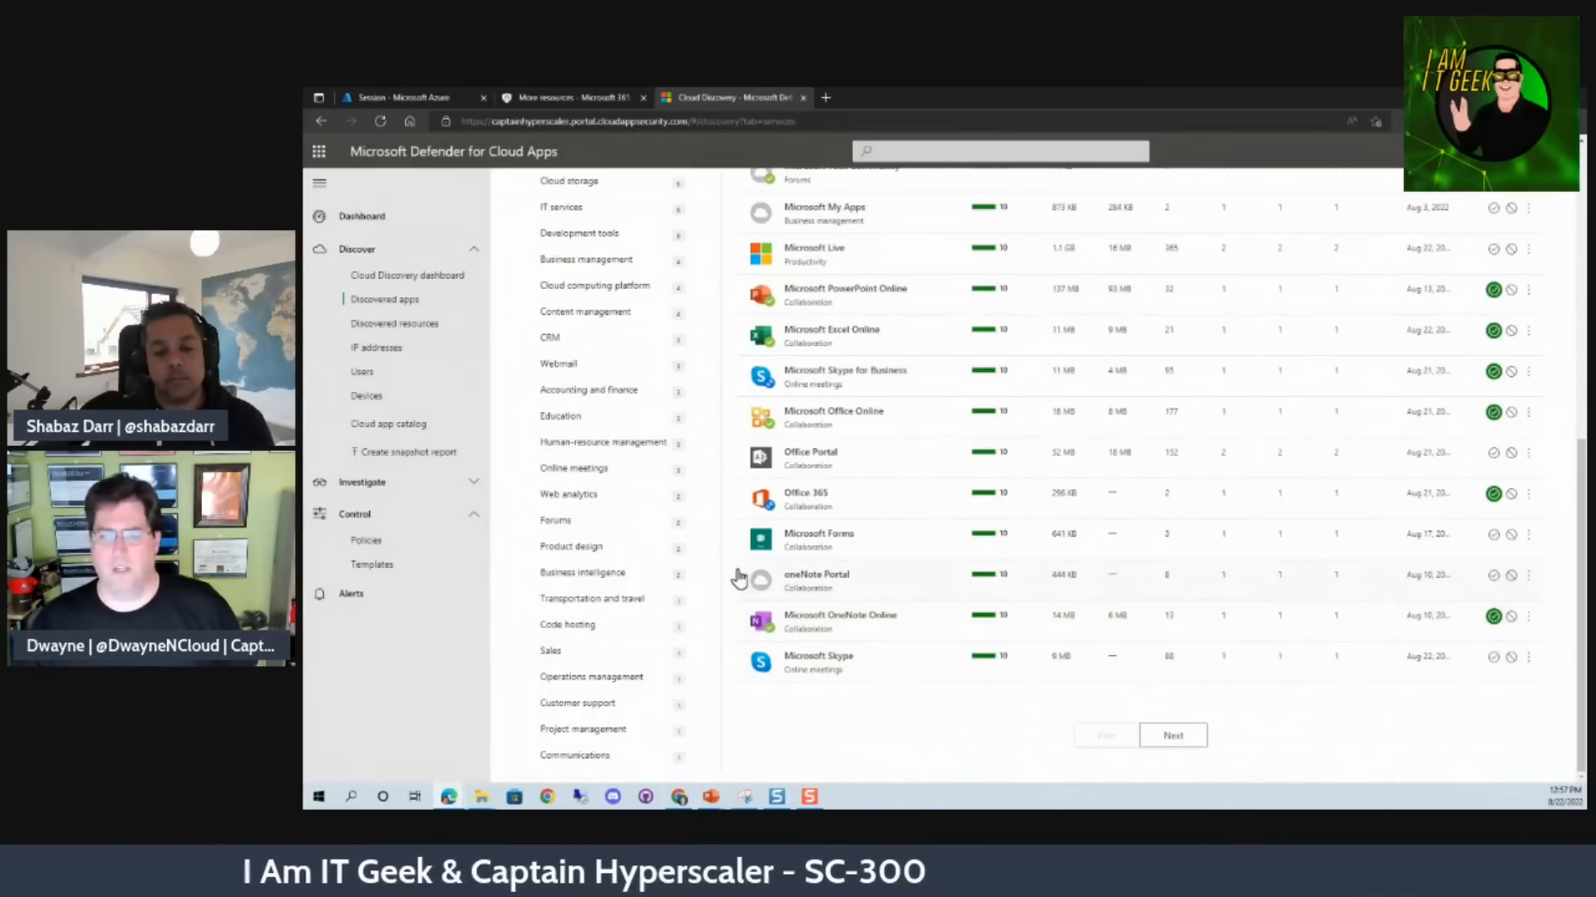
scroll(607, 499, up, 4)
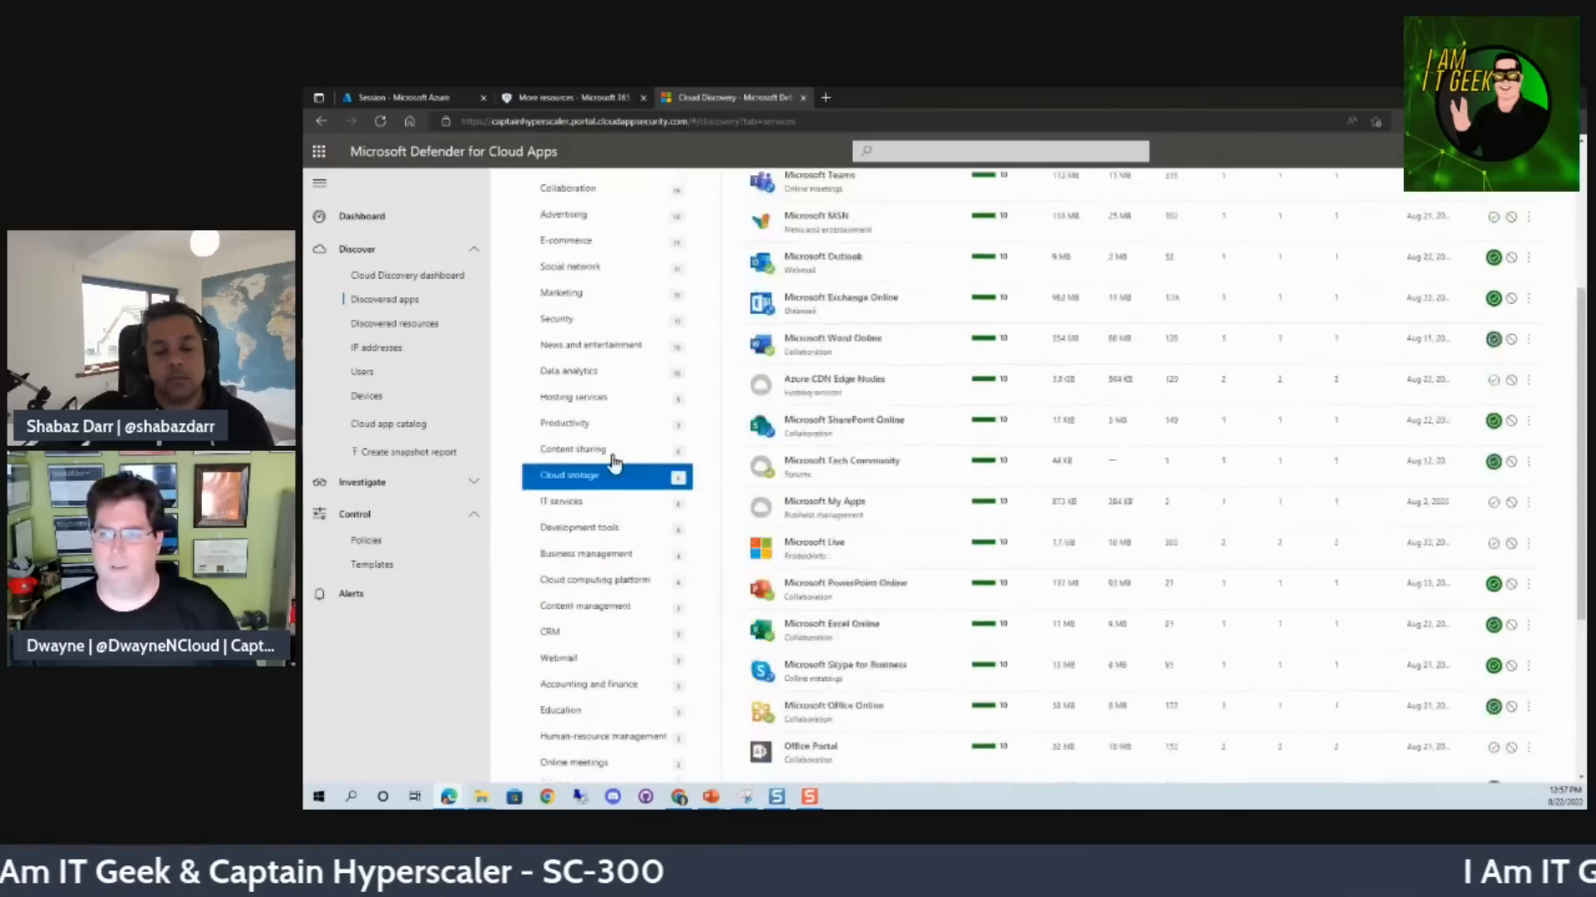
scroll(615, 463, up, 4)
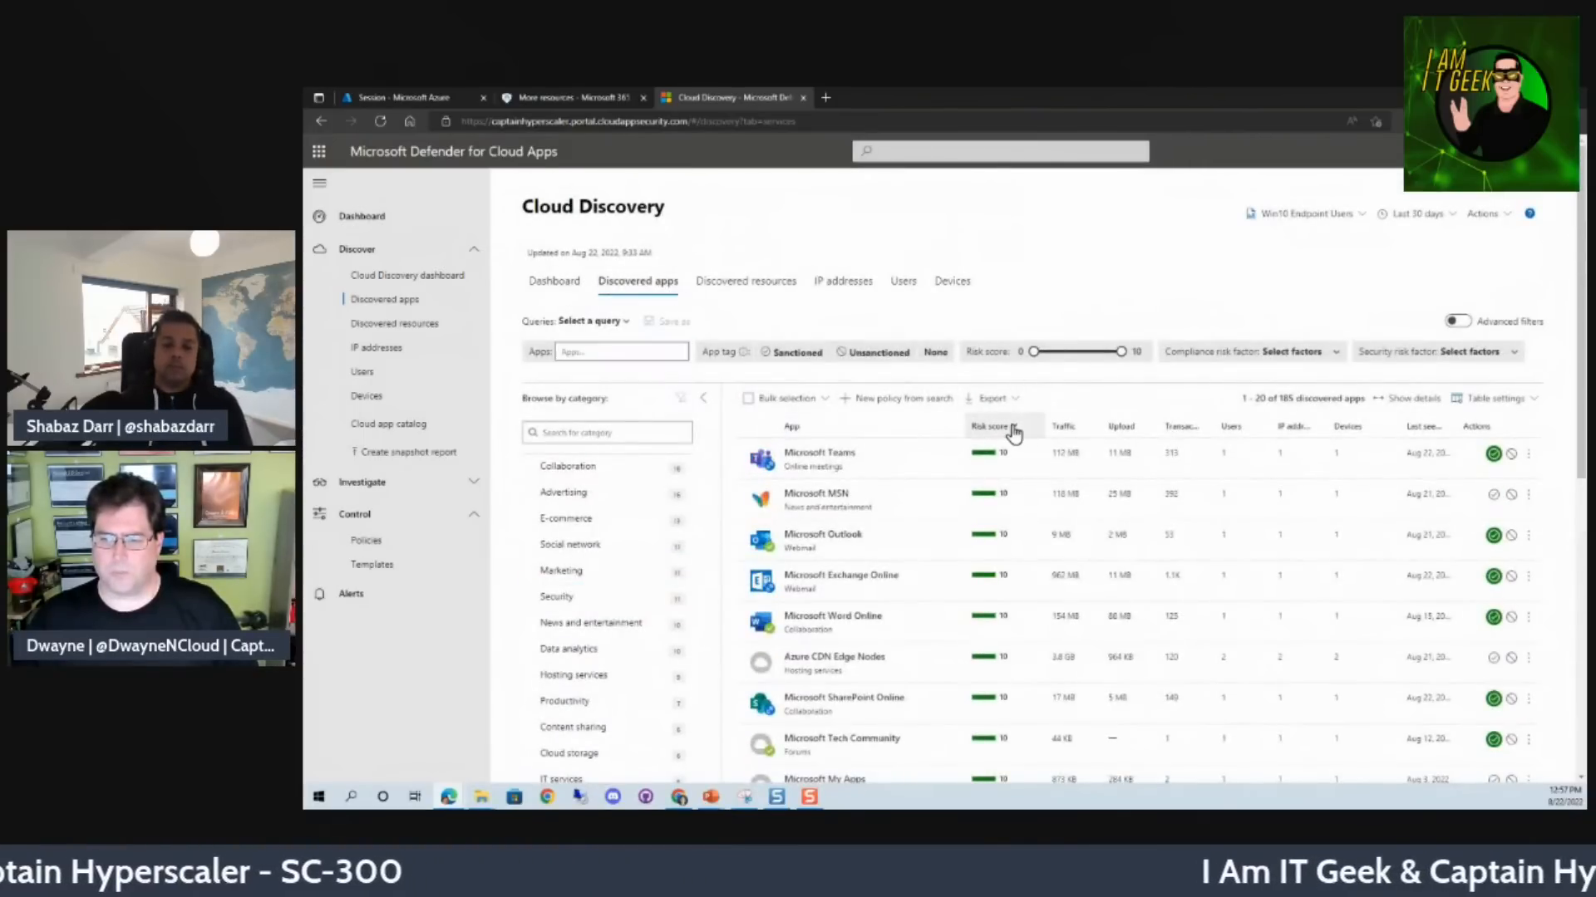
- Sort the discovered apps by ascending risk score to examine the riskiest ones, and switch the sorting back to descending
click(1011, 428)
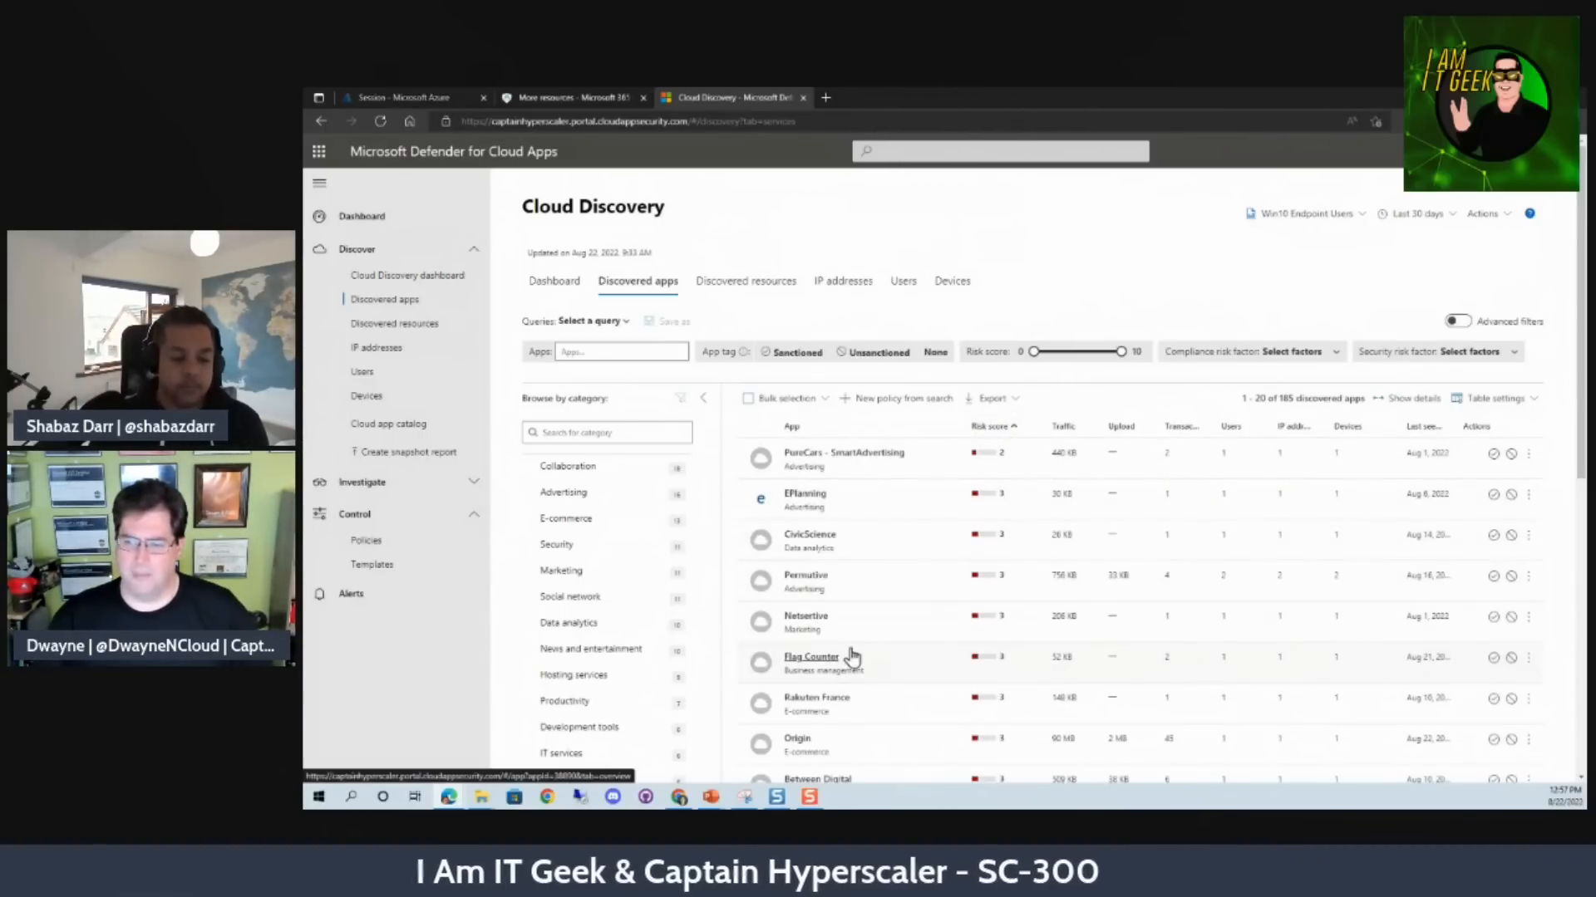
scroll(933, 671, down, 4)
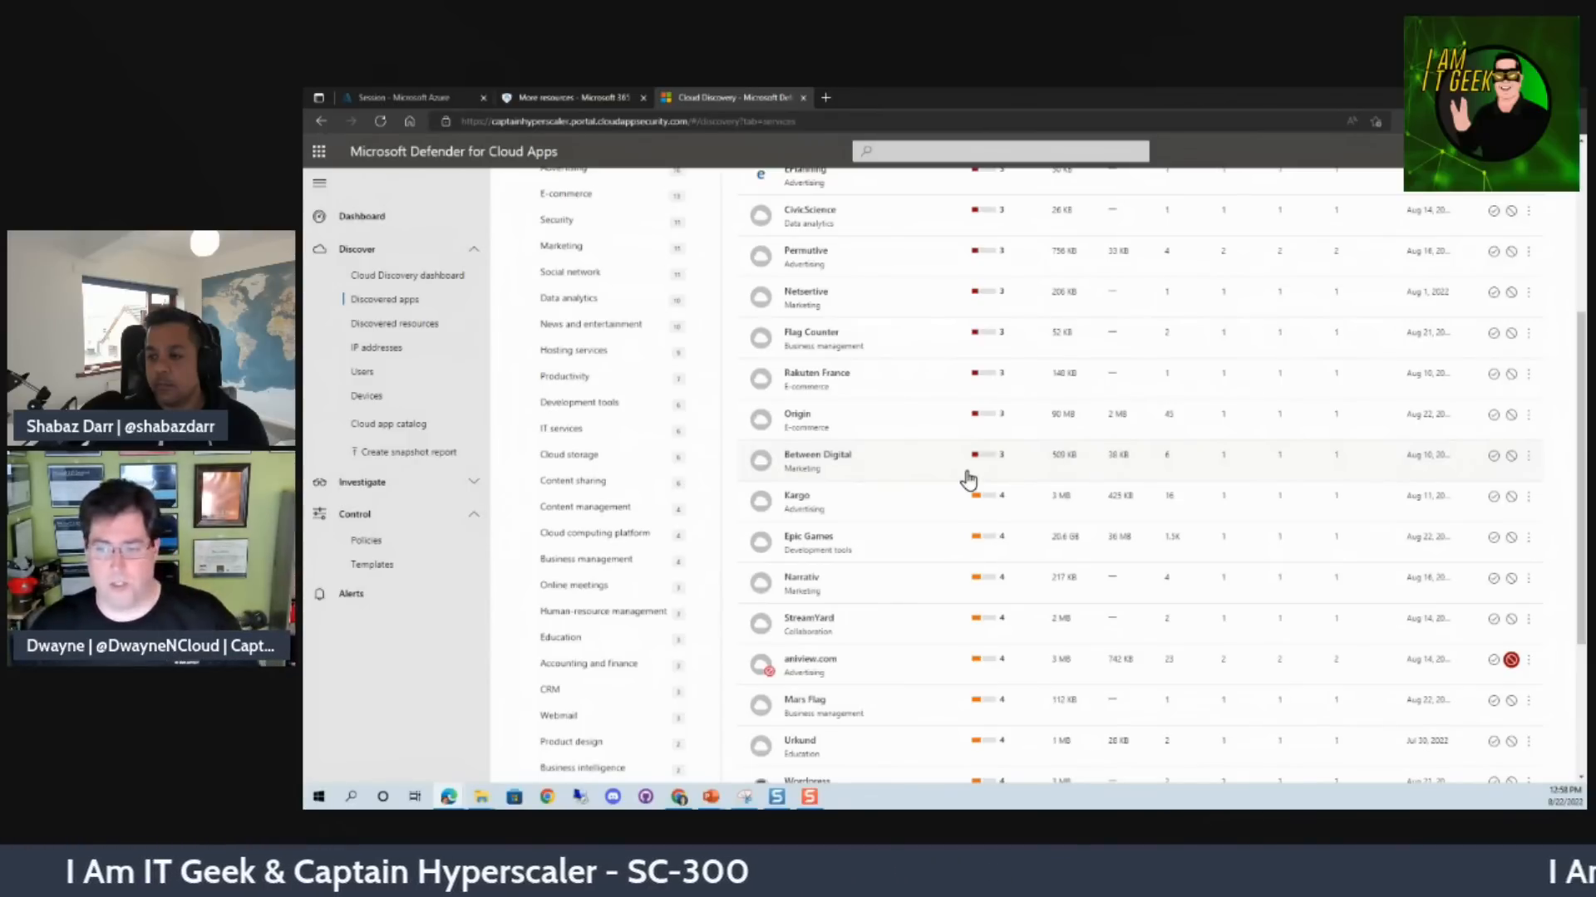
scroll(929, 531, up, 2)
scroll(929, 532, up, 3)
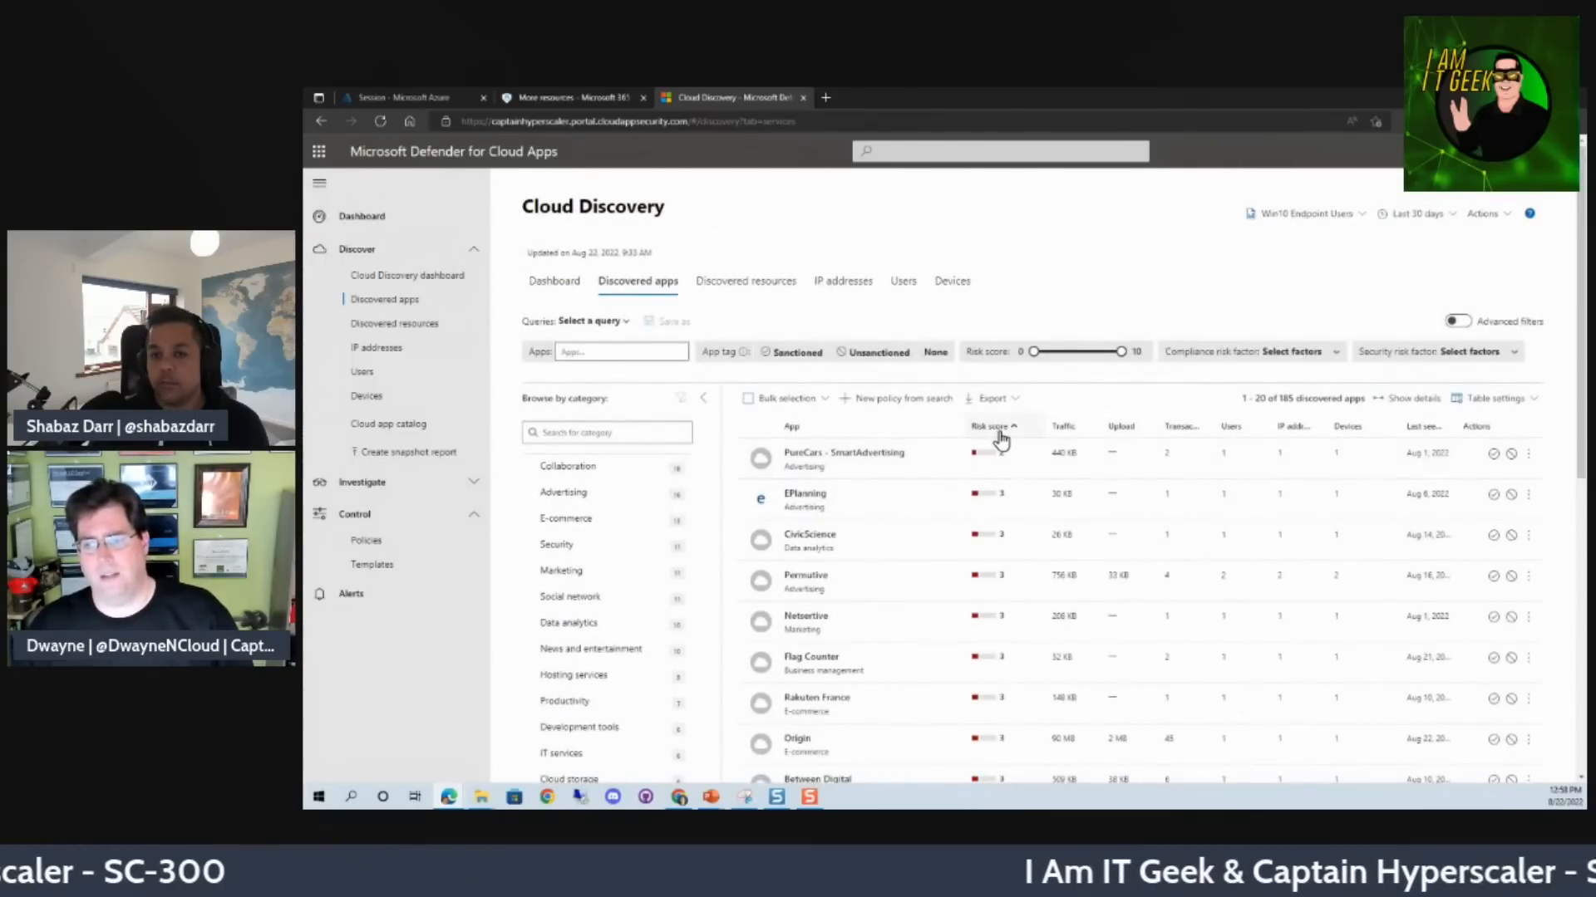
click(1000, 429)
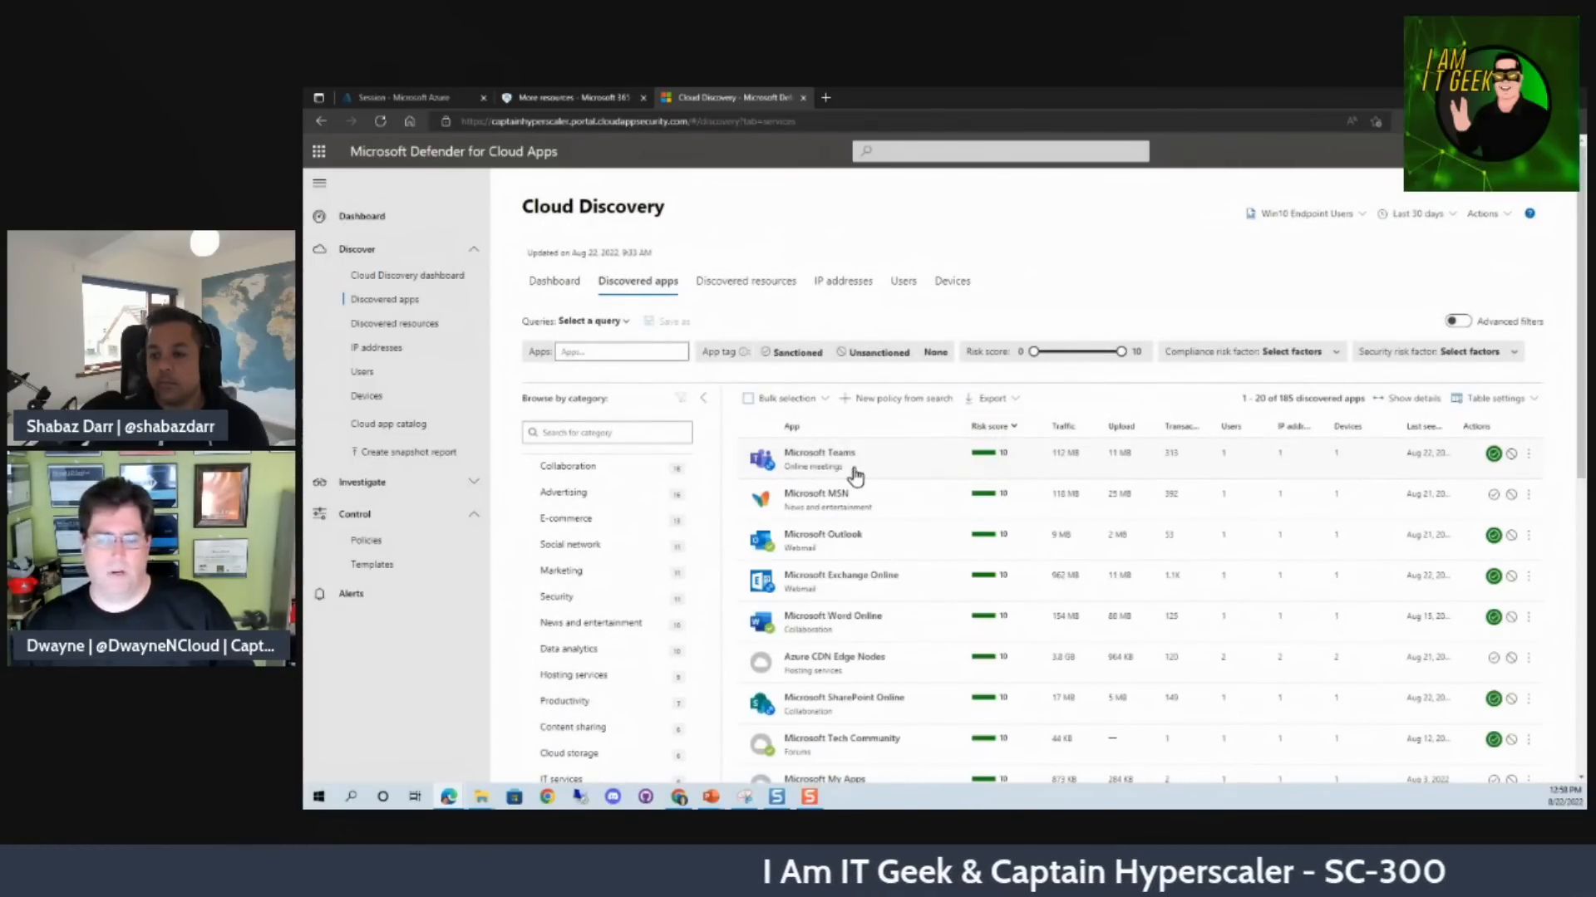